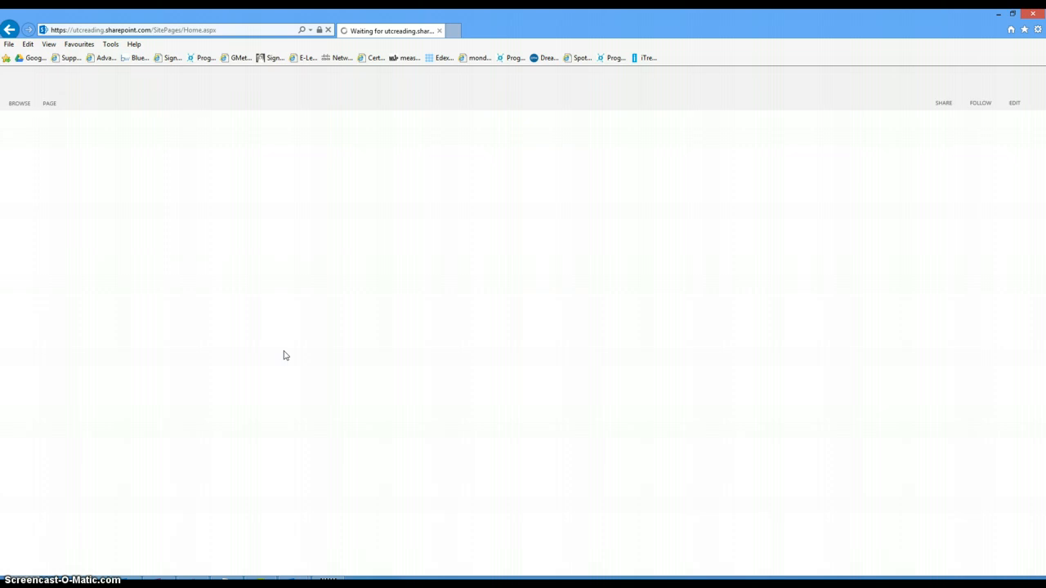
Step: Open the A Level Computing site from the Computer Science & Maths group of the Academic section
{"action": "mouse_move", "coordinate": [215, 122]}
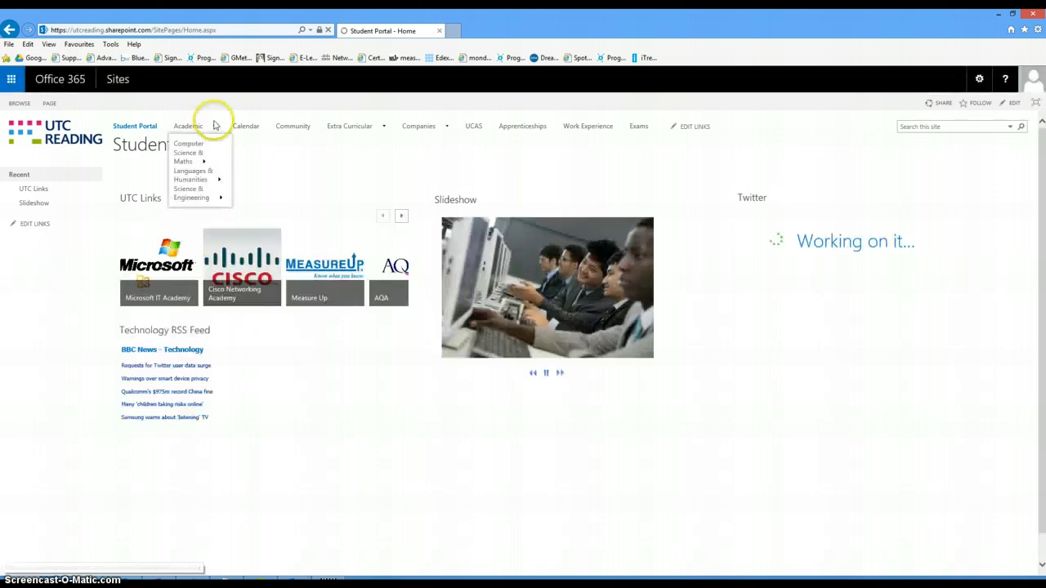
{"action": "mouse_move", "coordinate": [187, 147]}
{"action": "left_click", "coordinate": [247, 170]}
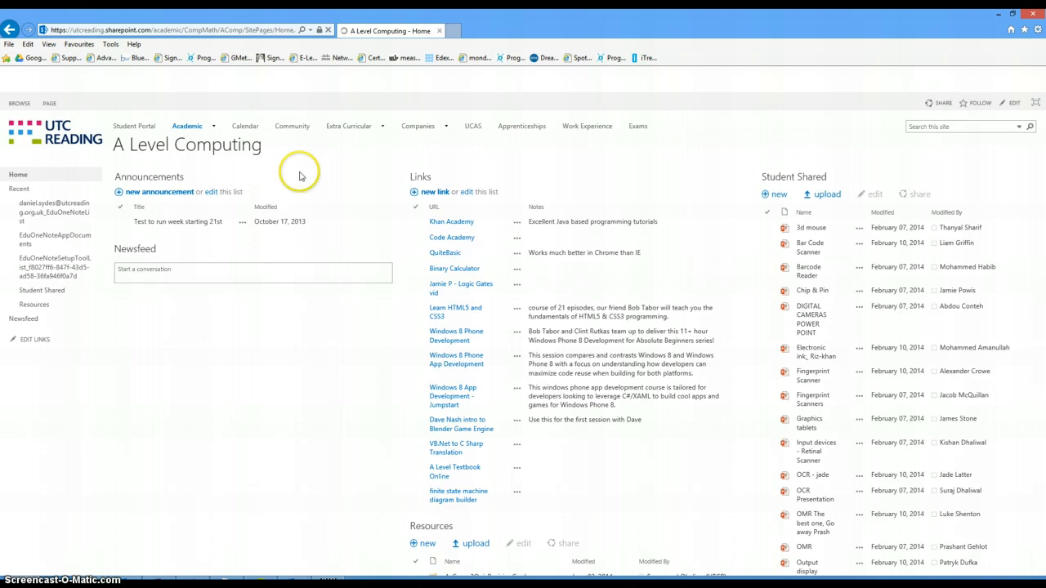
Step: Open the A Level Computing site's settings, followed by its site contents
{"action": "left_click", "coordinate": [979, 78]}
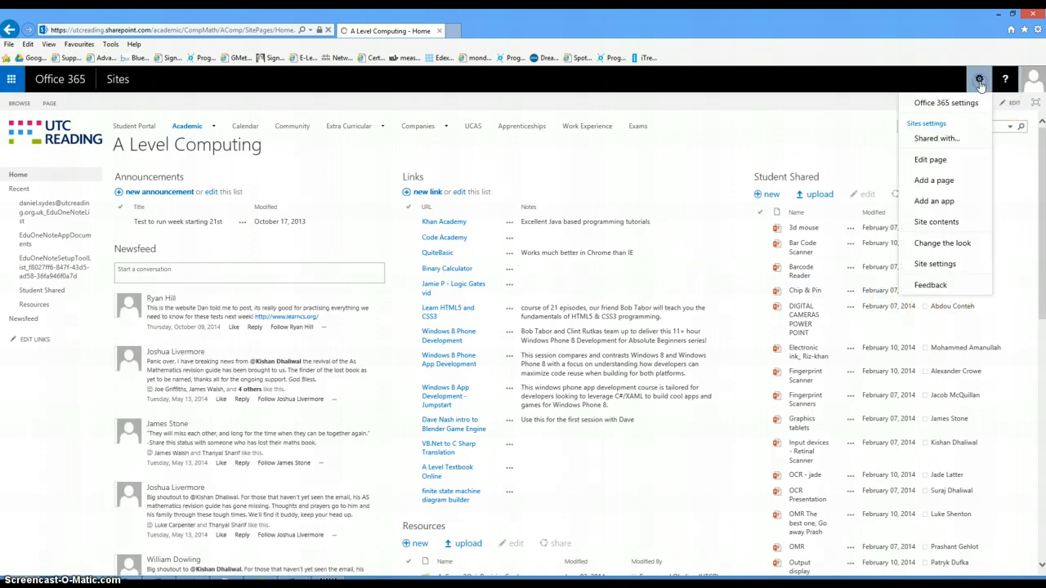
{"action": "left_click", "coordinate": [939, 264]}
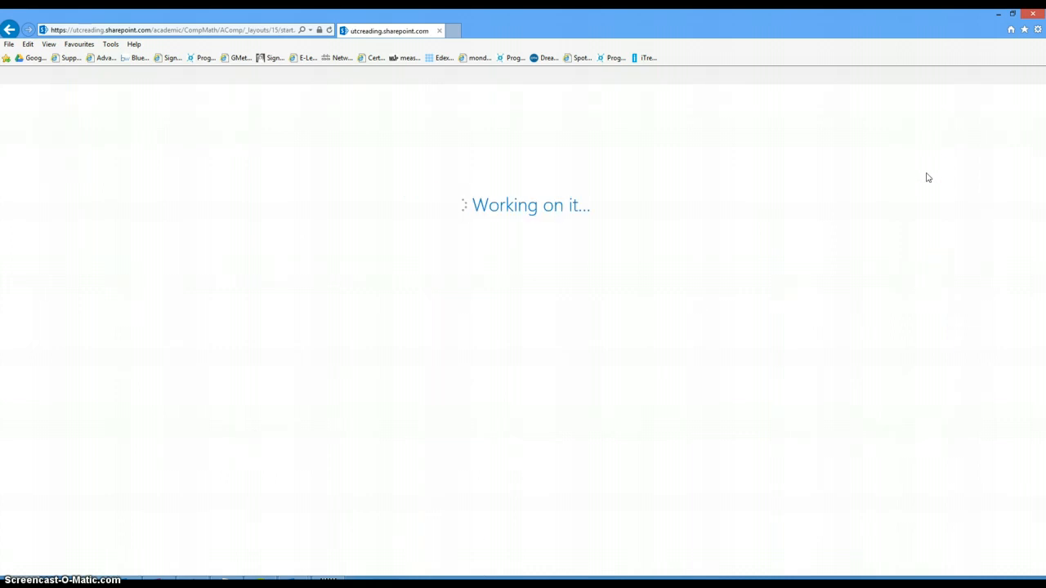
{"action": "left_click", "coordinate": [981, 80]}
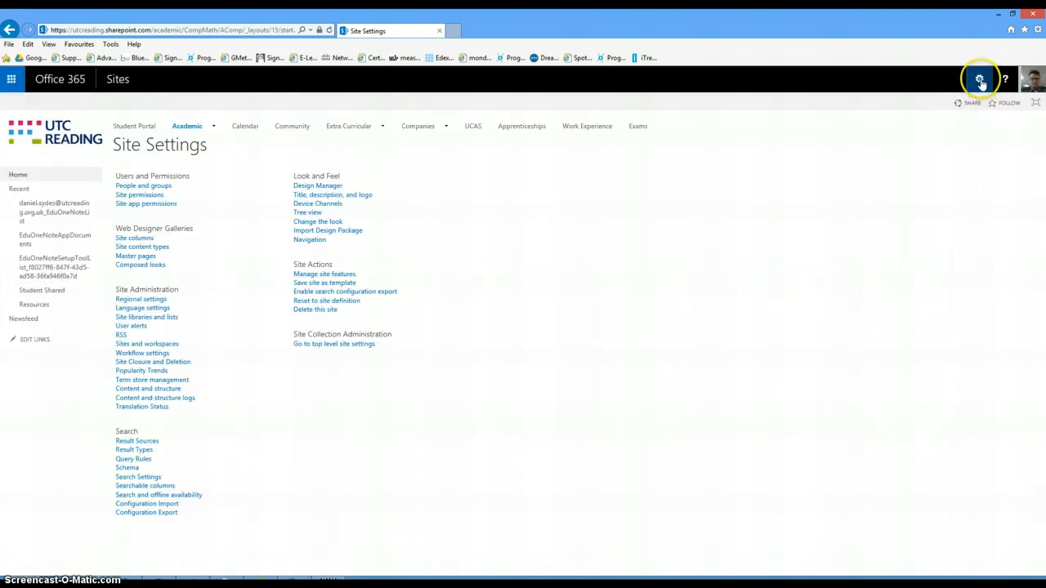
{"action": "left_click", "coordinate": [948, 201]}
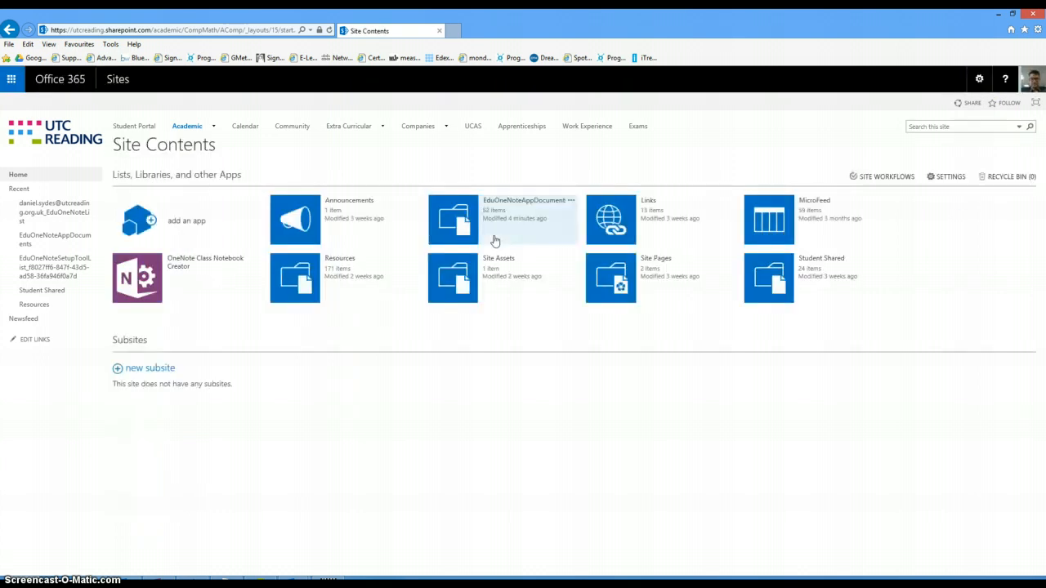
Step: Open the OneNote Class Notebook Creator app and start creating a new class notebook
{"action": "left_click", "coordinate": [226, 269]}
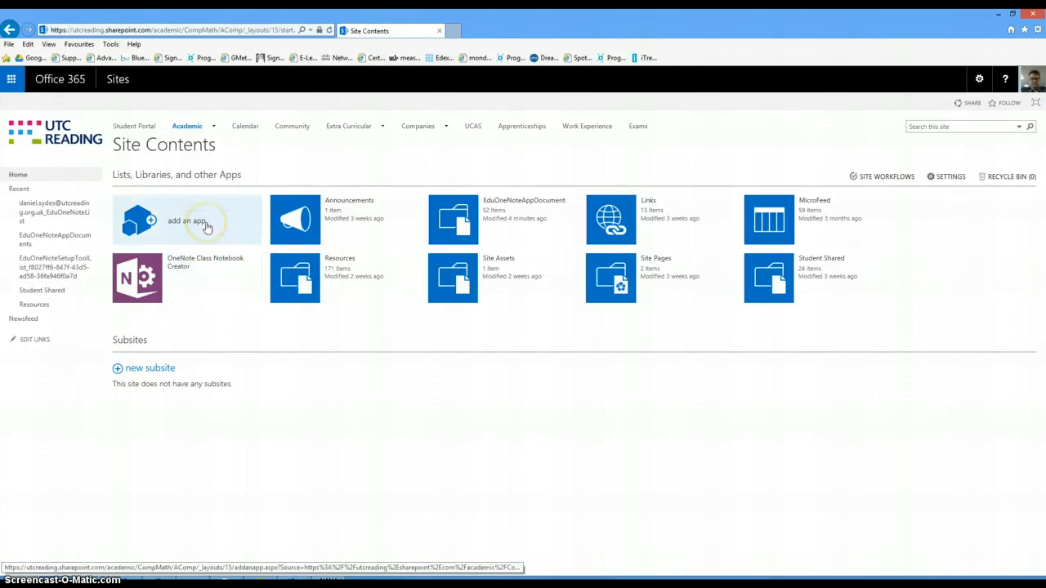
{"action": "left_click", "coordinate": [189, 281]}
{"action": "left_click", "coordinate": [177, 267]}
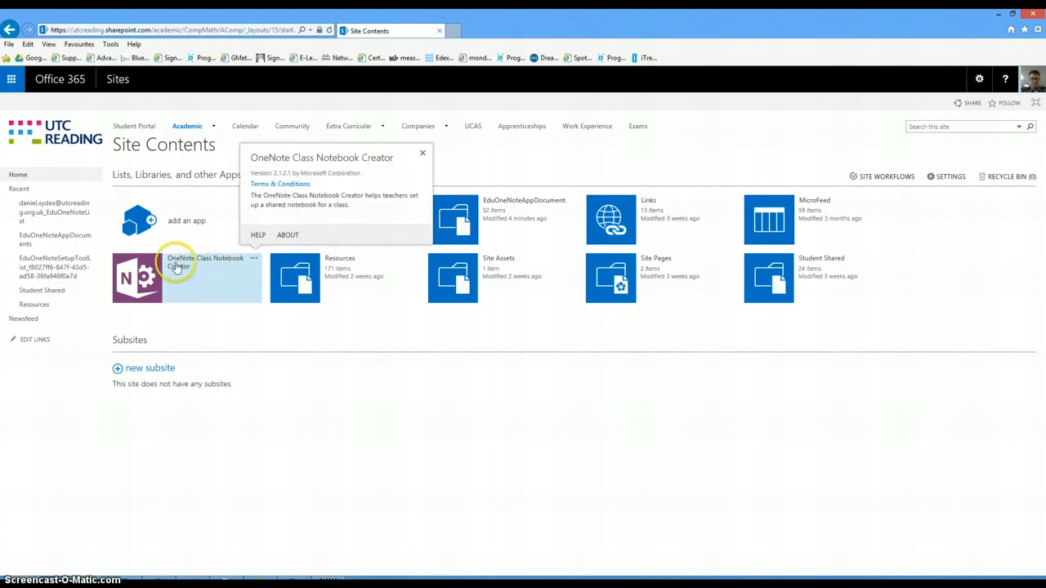
{"action": "left_click", "coordinate": [343, 406]}
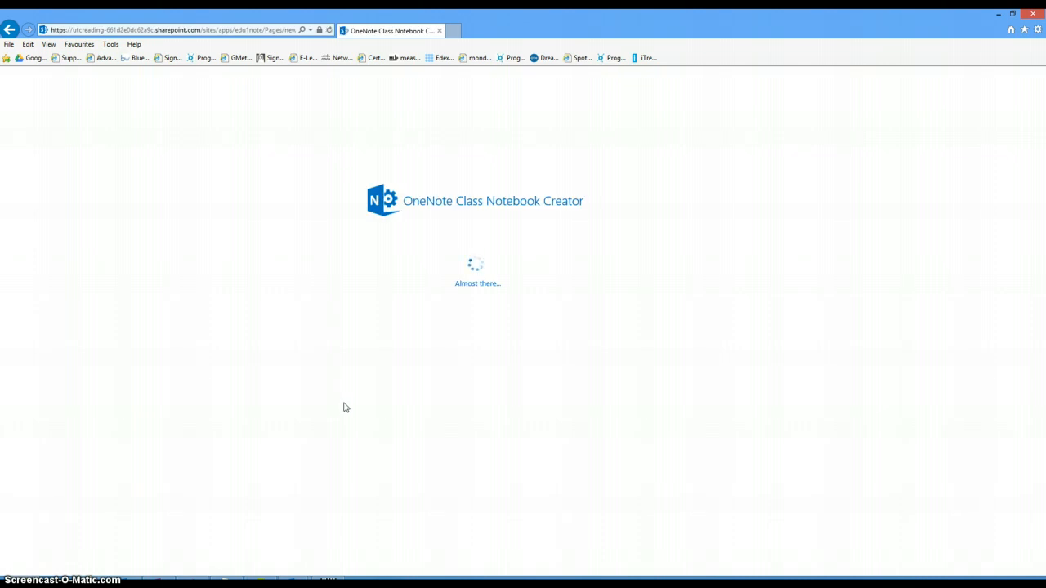
{"action": "left_click", "coordinate": [357, 256]}
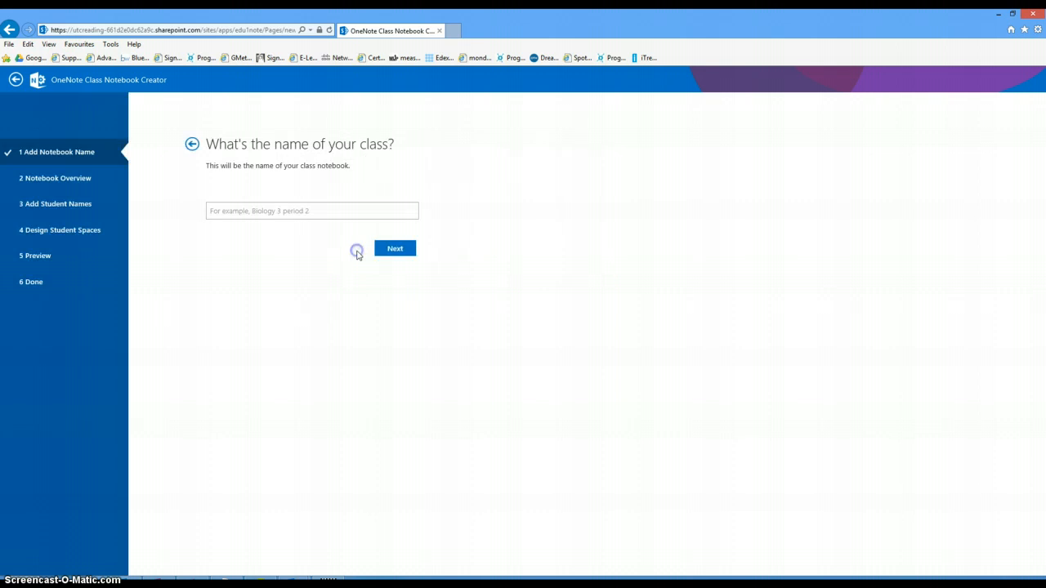
Step: Try to name the class notebook 12CSB
{"action": "left_click", "coordinate": [303, 213]}
{"action": "type", "text": "12CSB"}
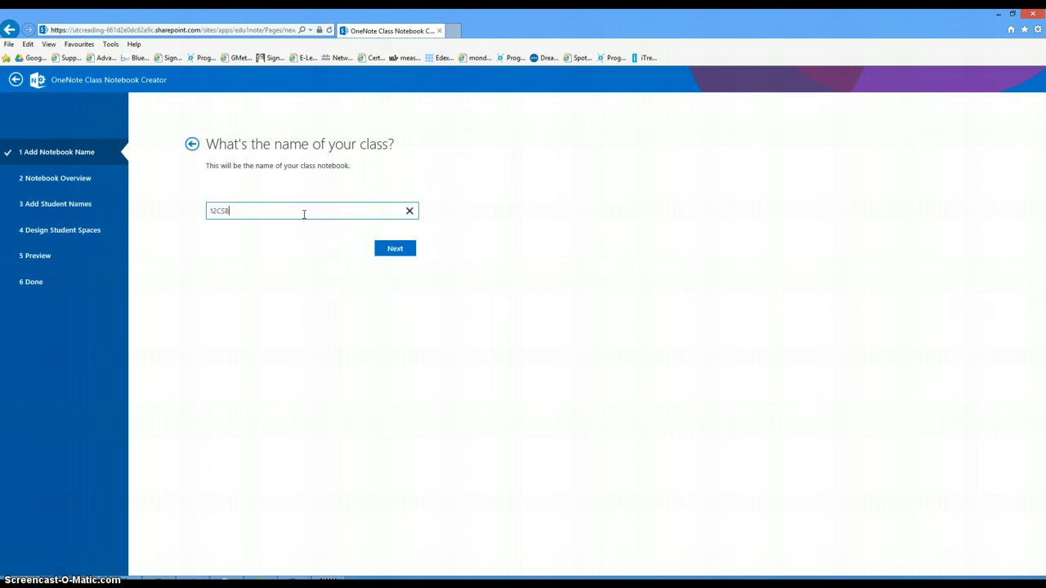
{"action": "left_click", "coordinate": [391, 249]}
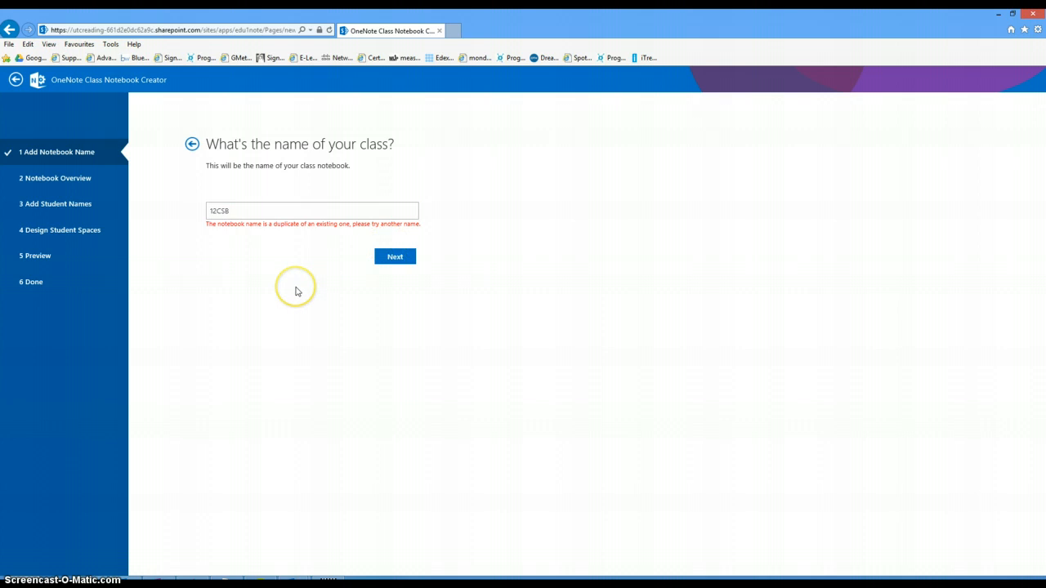
Step: Change the class notebook's name to 12CSA and accept the default section groups in the notebook overview
{"action": "left_click", "coordinate": [251, 210]}
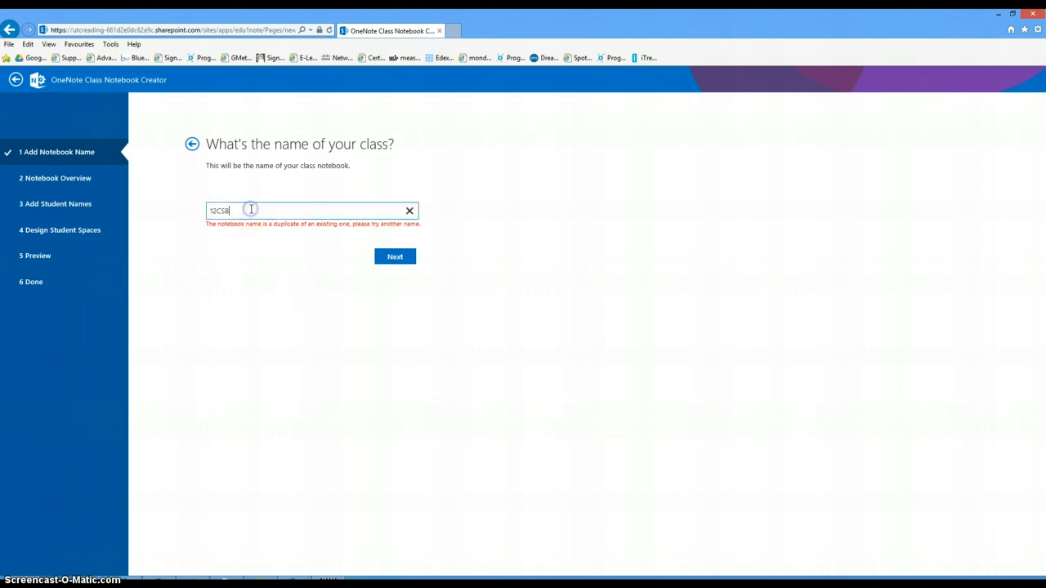
{"action": "key", "text": "BackSpace"}
{"action": "type", "text": "A"}
{"action": "left_click", "coordinate": [407, 257]}
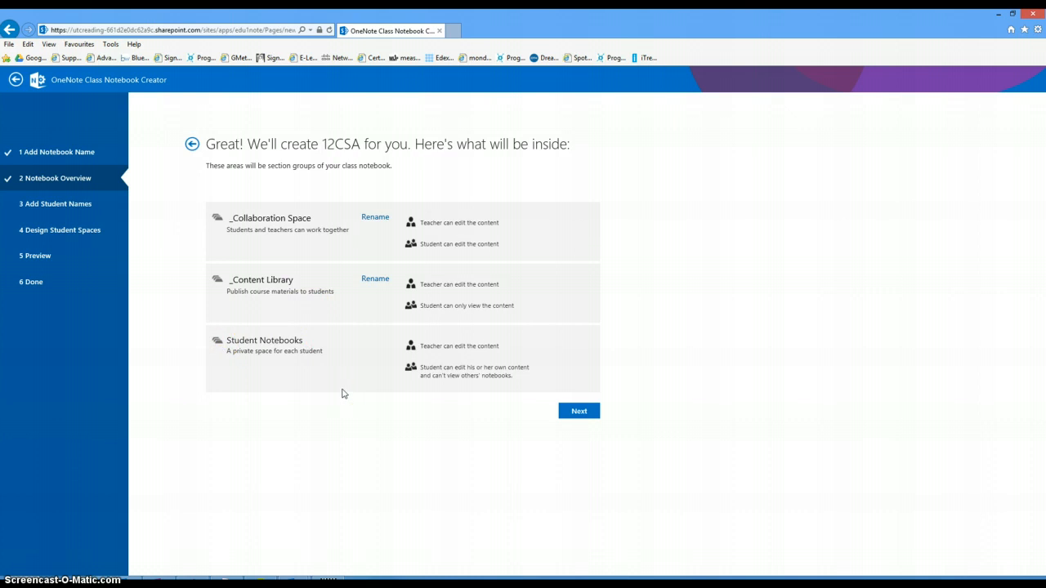
{"action": "left_click", "coordinate": [578, 412]}
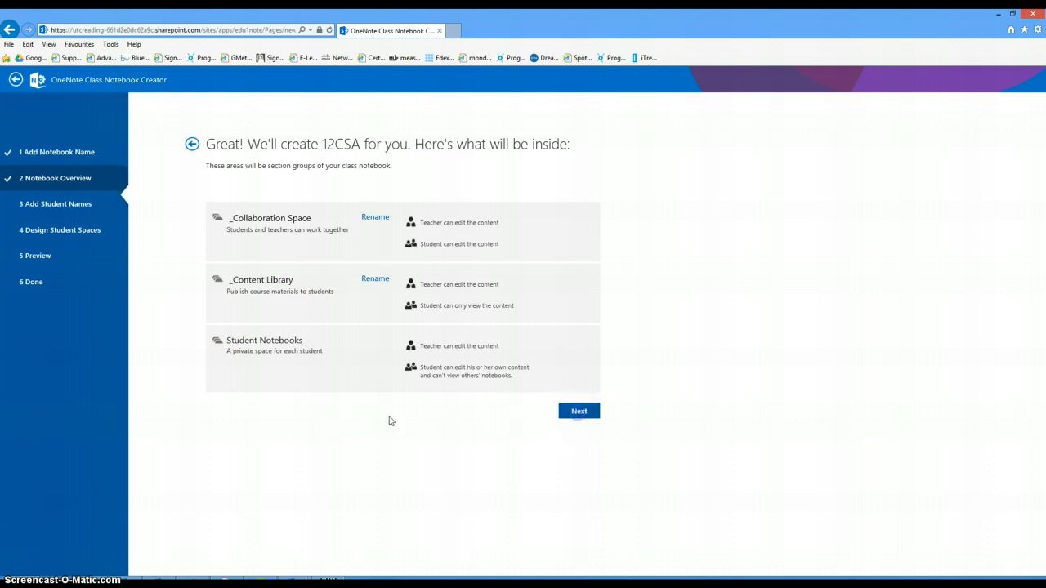
Step: Add the first two students to the class notebook by picking their names from the suggestions
{"action": "left_click", "coordinate": [309, 209]}
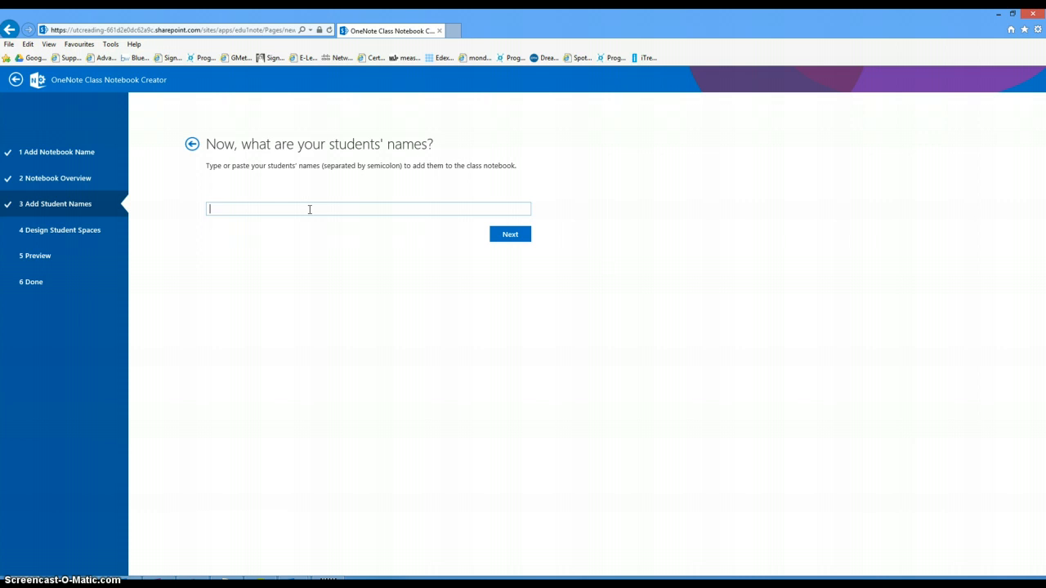
{"action": "type", "text": "katherin"}
{"action": "key", "text": "Down"}
{"action": "key", "text": "Return"}
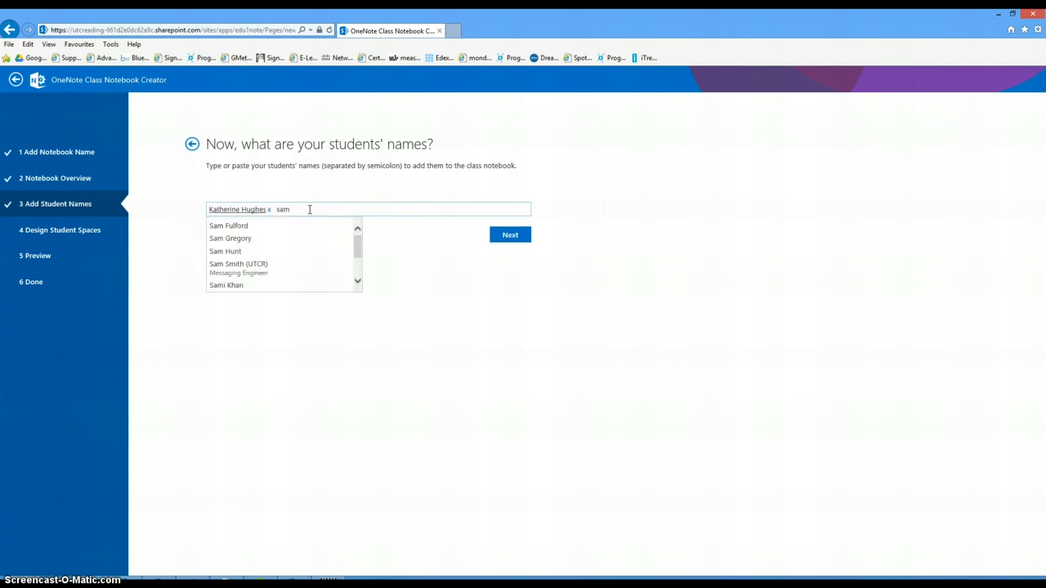
{"action": "key", "text": "Down"}
{"action": "key", "text": "Return"}
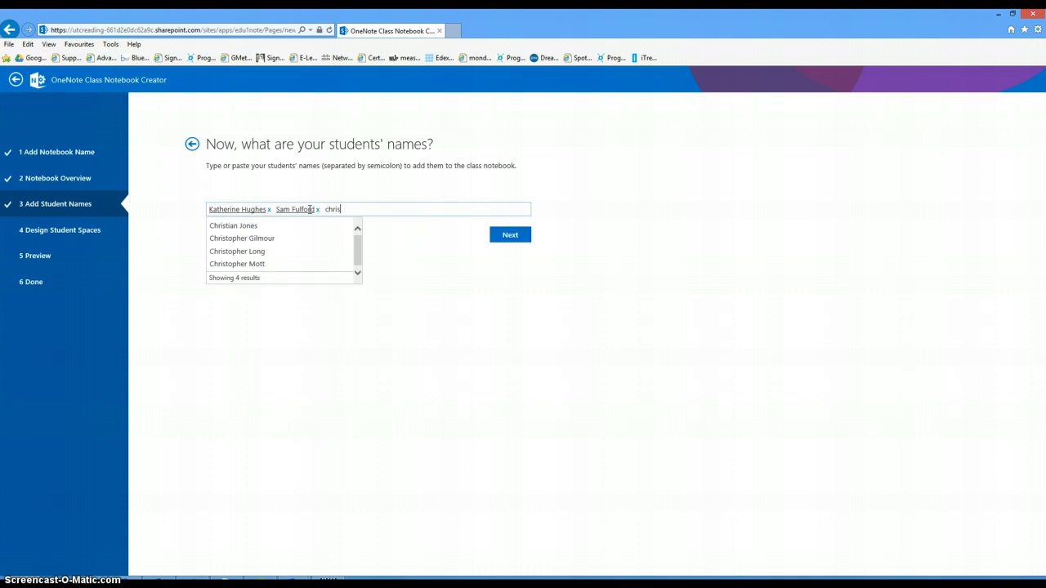
Step: Add a third and a fourth student to the class notebook's student list from the suggested names
{"action": "key", "text": "Down"}
{"action": "key", "text": "Down"}
{"action": "key", "text": "Return"}
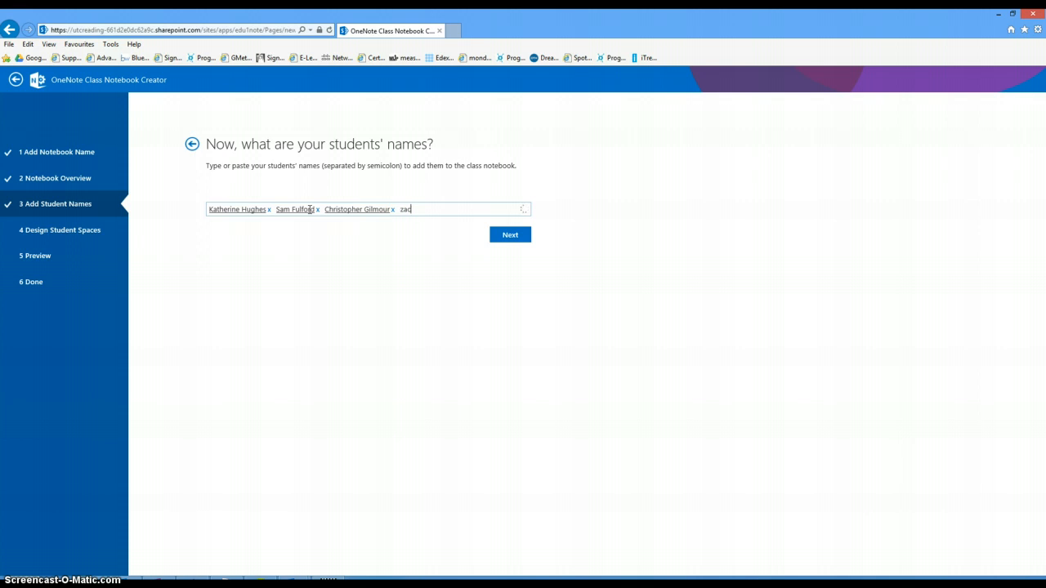
{"action": "key", "text": "Down"}
{"action": "key", "text": "Down"}
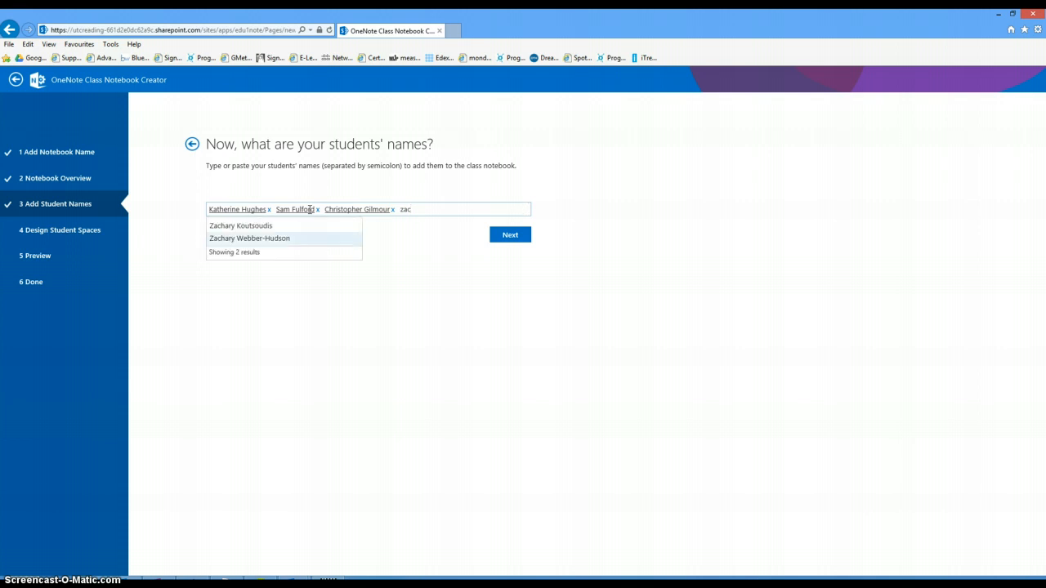
{"action": "key", "text": "Return"}
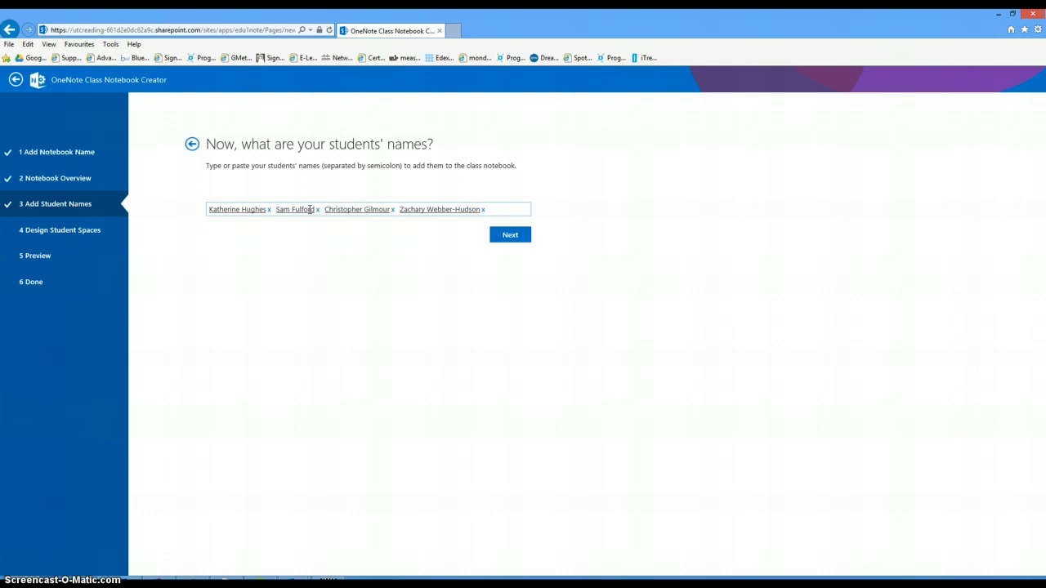
Step: Add a fifth student from the suggested names and continue to the design of the student spaces
{"action": "type", "text": "rebec"}
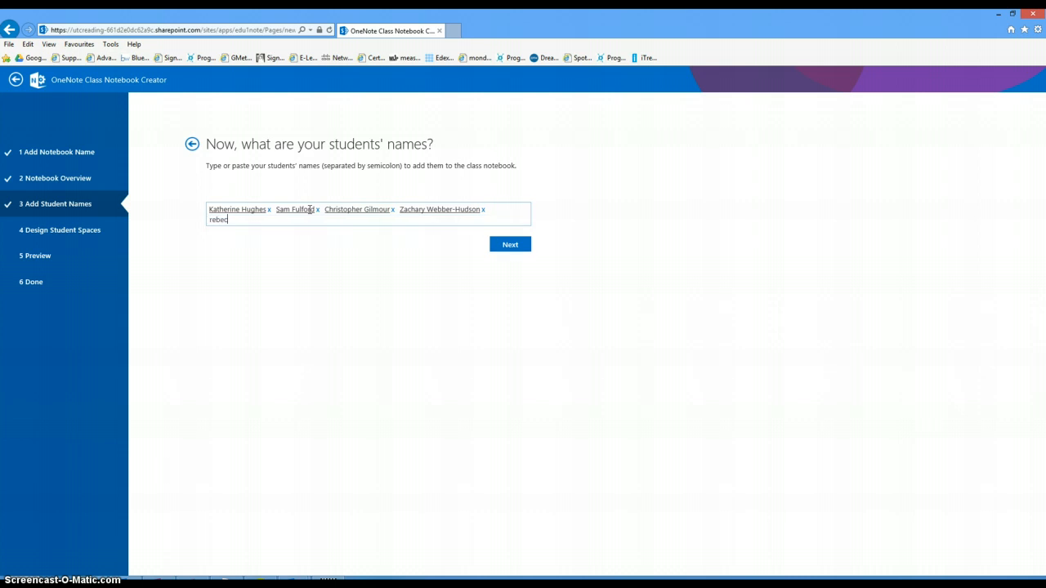
{"action": "key", "text": "Down"}
{"action": "key", "text": "Down"}
{"action": "key", "text": "Down"}
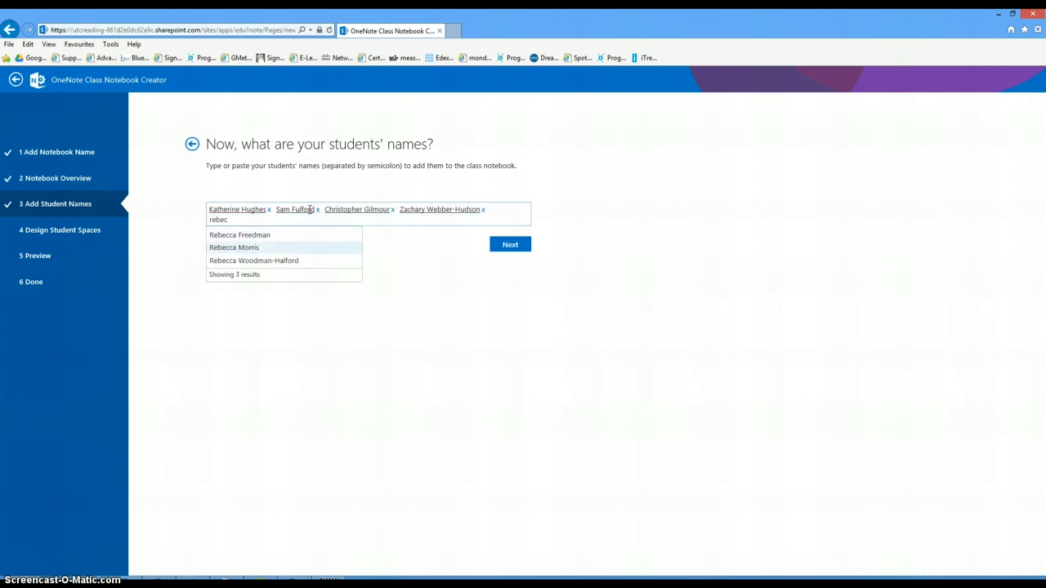
{"action": "key", "text": "Return"}
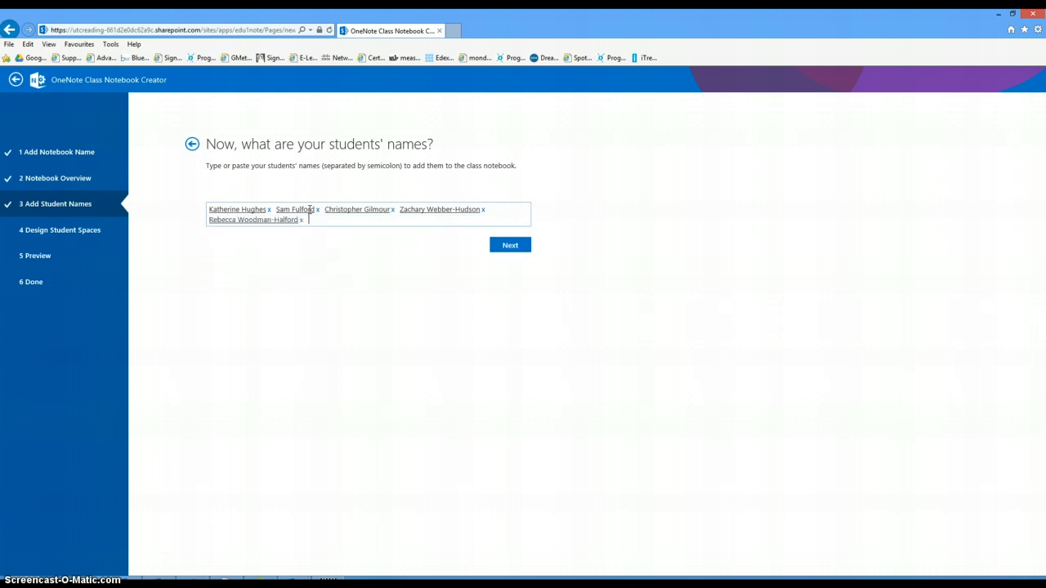
{"action": "left_click", "coordinate": [518, 246]}
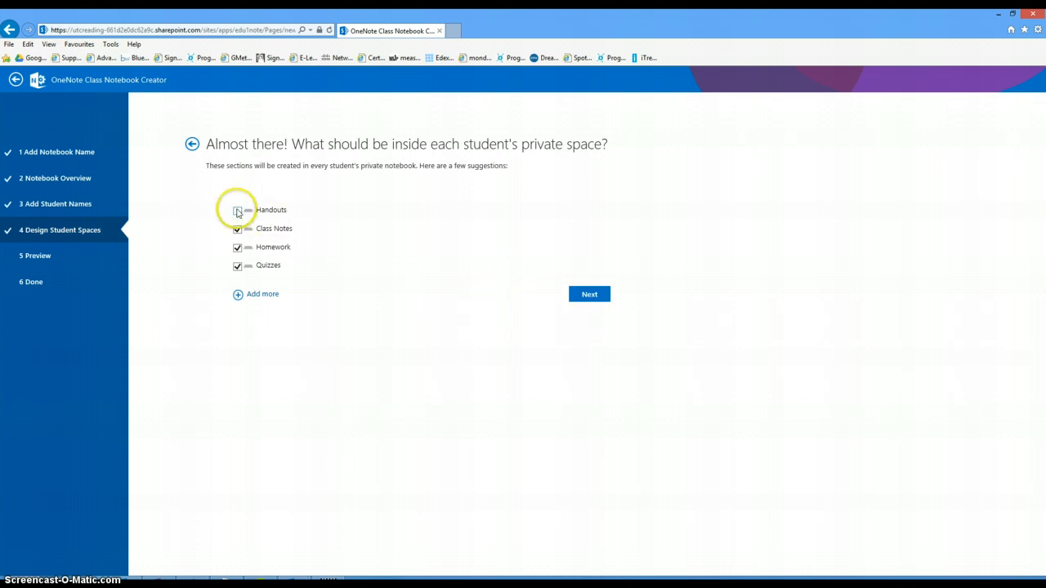
Step: Keep only the Class Notes section in each student's private space and create the 12CSA notebook
{"action": "left_click", "coordinate": [237, 248]}
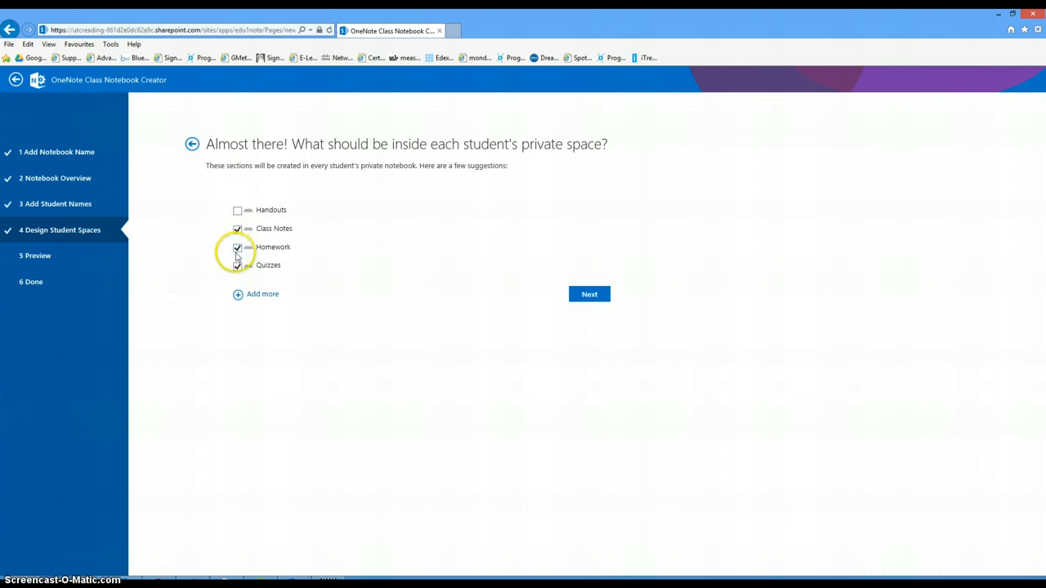
{"action": "left_click", "coordinate": [237, 266]}
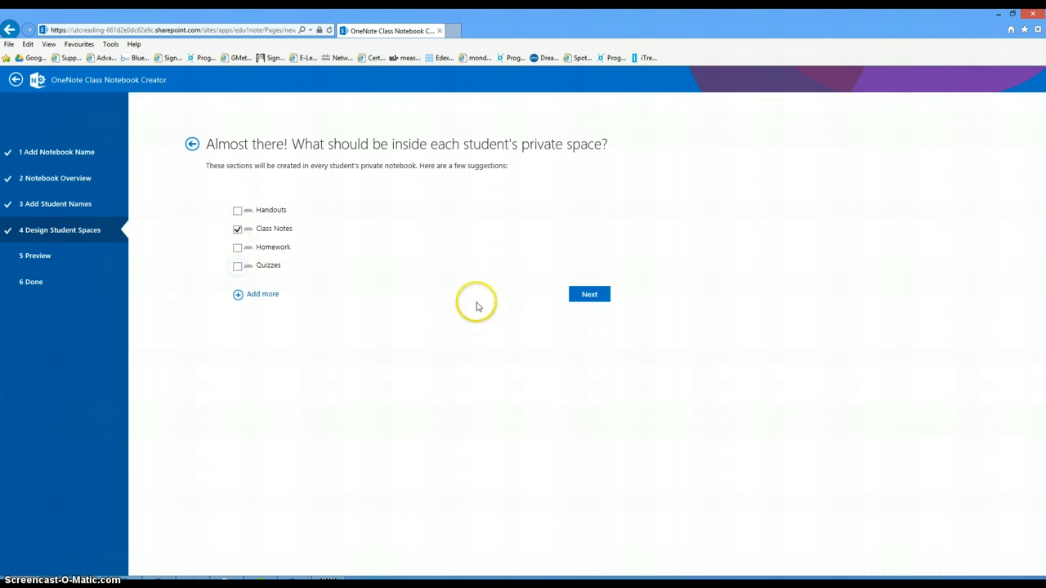
{"action": "left_click", "coordinate": [591, 296]}
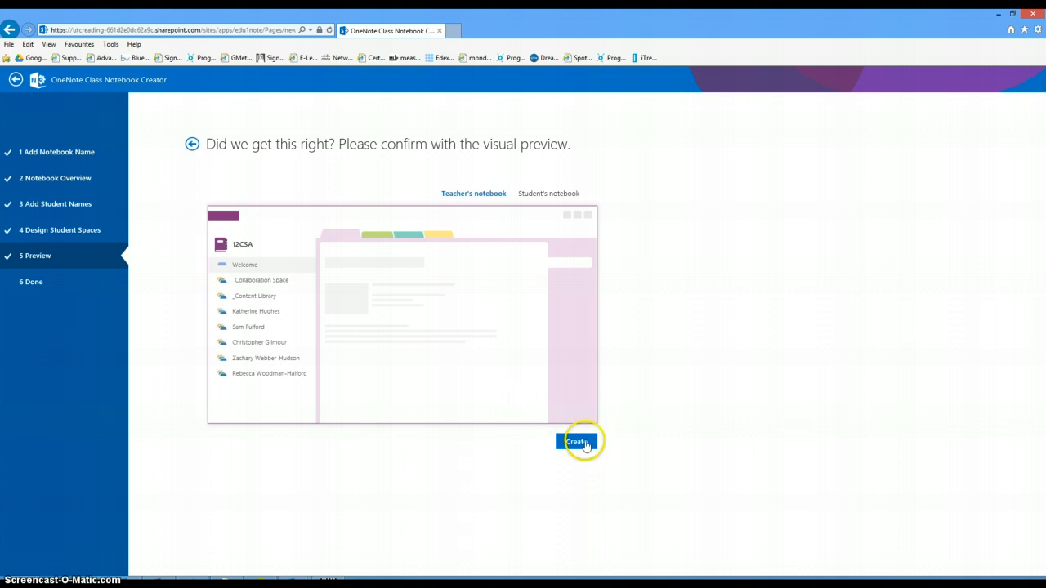
{"action": "left_click", "coordinate": [585, 446]}
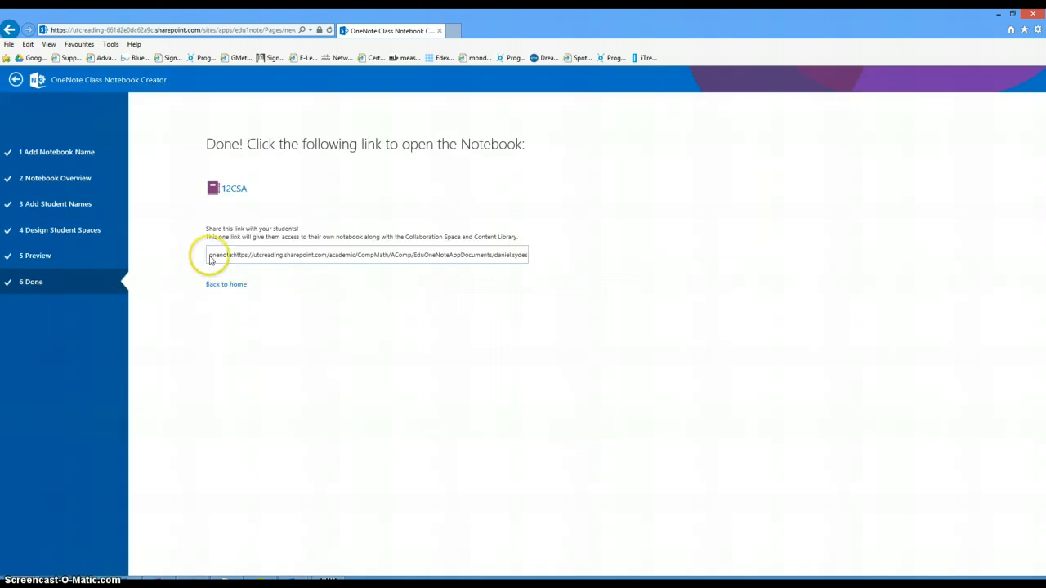
Step: Copy the full sharing link of the 12CSA notebook and switch to the Outlook mailbox
{"action": "left_click_drag", "start_coordinate": [210, 255], "coordinate": [673, 246]}
{"action": "key", "text": "ctrl+c"}
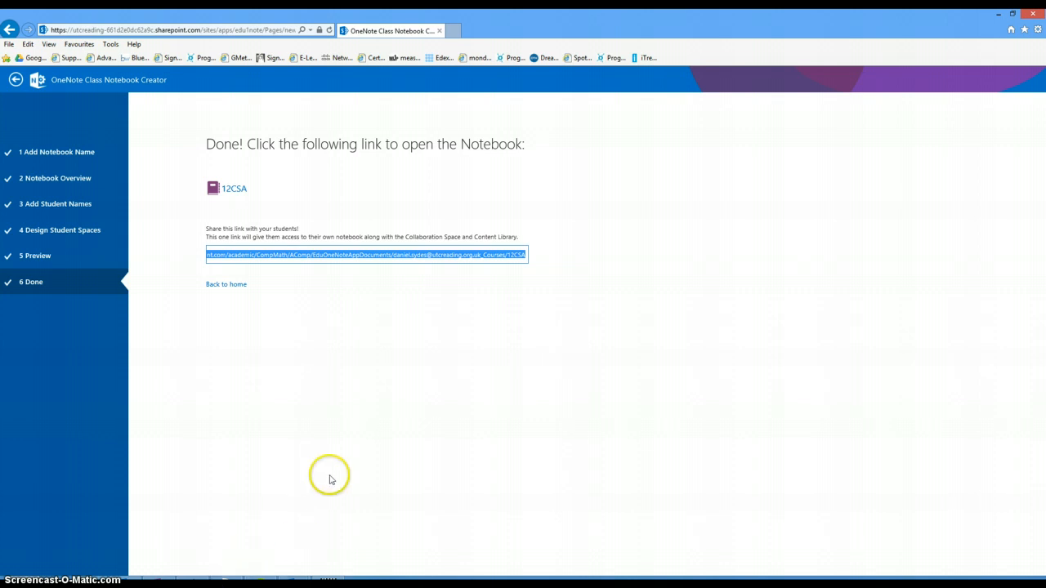
{"action": "key", "text": "Tab"}
{"action": "key", "text": "alt+Tab"}
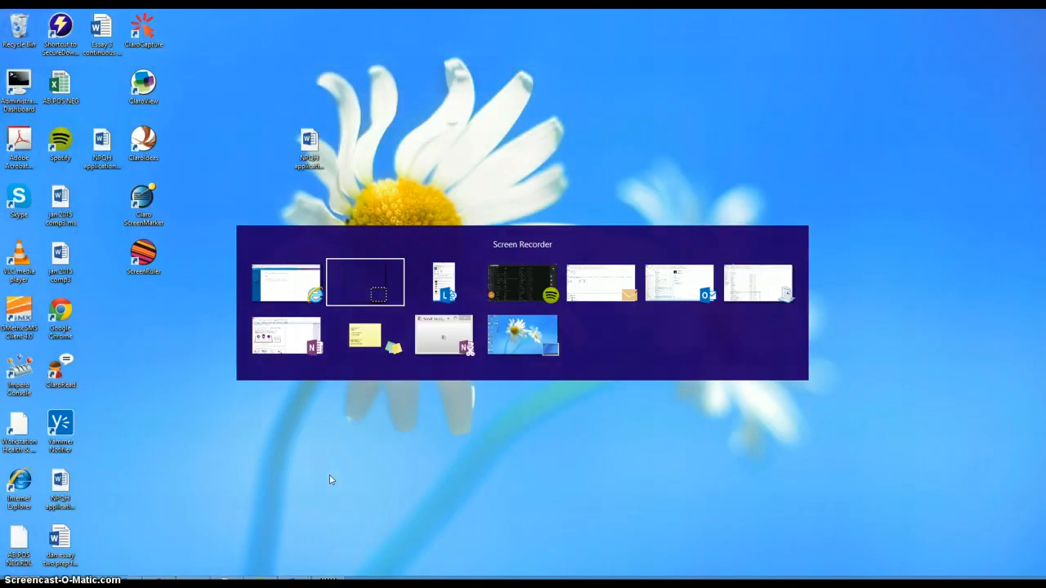
{"action": "key", "text": "alt+Tab"}
{"action": "key", "text": "alt+Tab"}
{"action": "key", "text": "alt+Tab"}
{"action": "key", "text": "alt+Tab"}
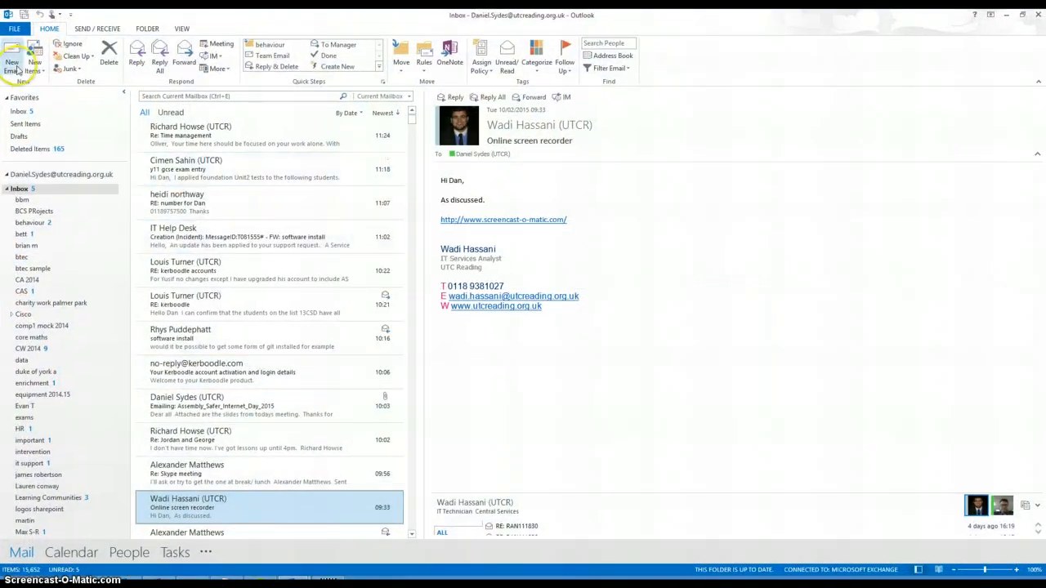
Step: Start a new email addressed to the 12CSA group and place the cursor in its subject
{"action": "left_click", "coordinate": [11, 59]}
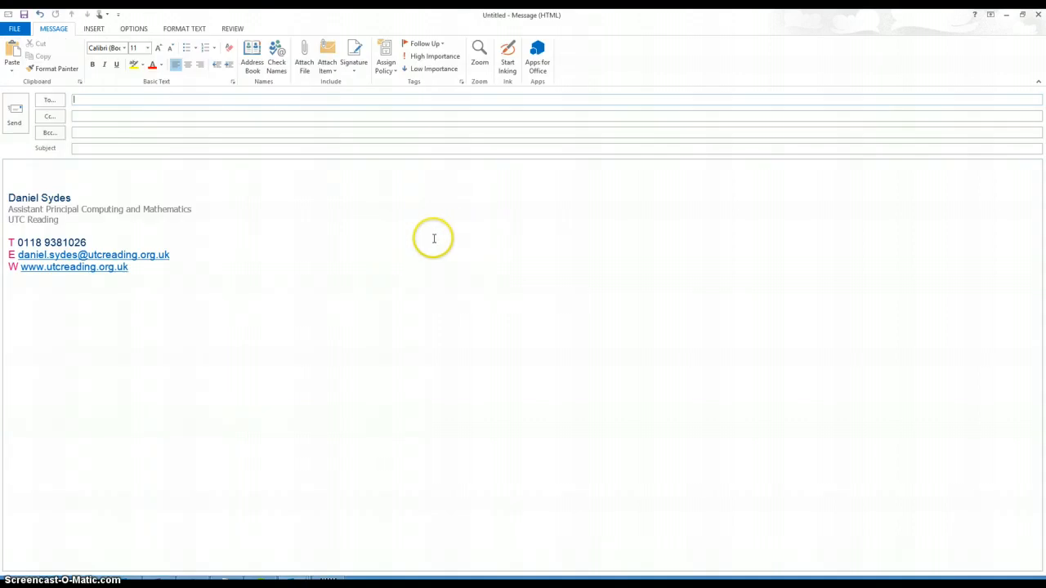
{"action": "type", "text": "12"}
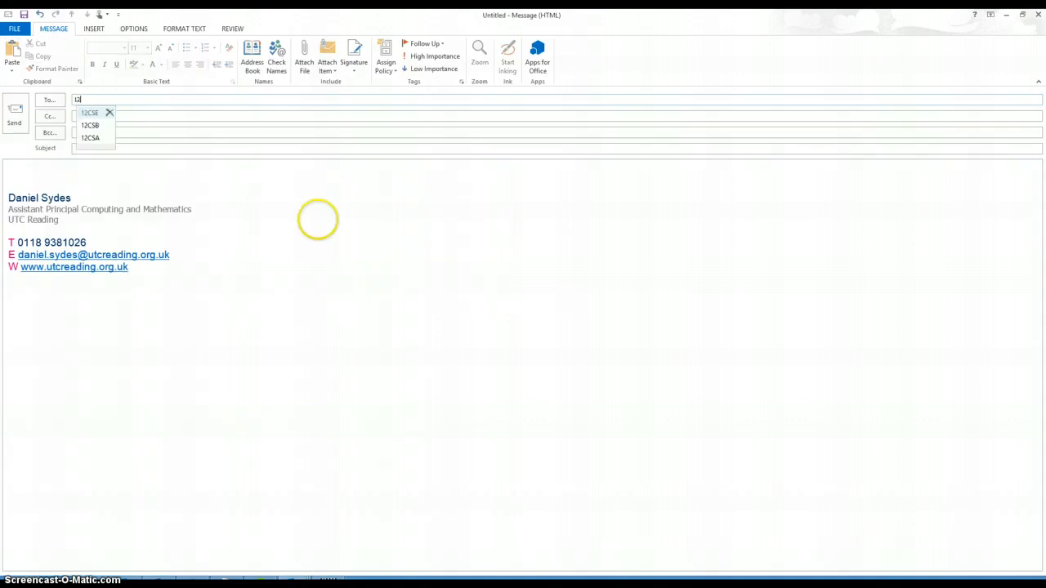
{"action": "left_click", "coordinate": [106, 139]}
{"action": "left_click", "coordinate": [114, 149]}
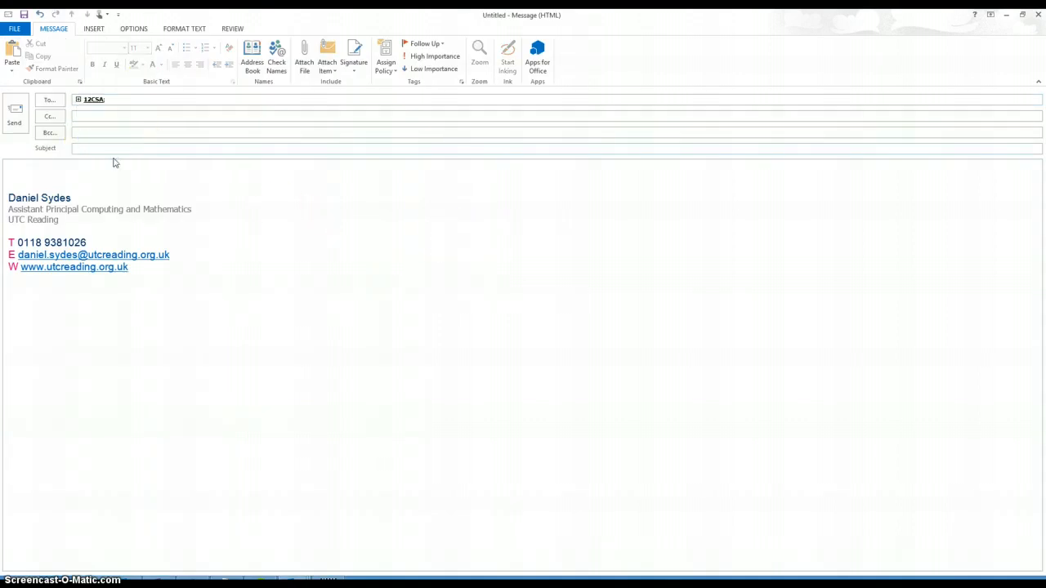
Step: Give the email the subject "onenote link" and paste the copied 12CSA notebook link into its body
{"action": "type", "text": "onenote link"}
{"action": "left_click", "coordinate": [50, 172]}
{"action": "key", "text": "ctrl+v"}
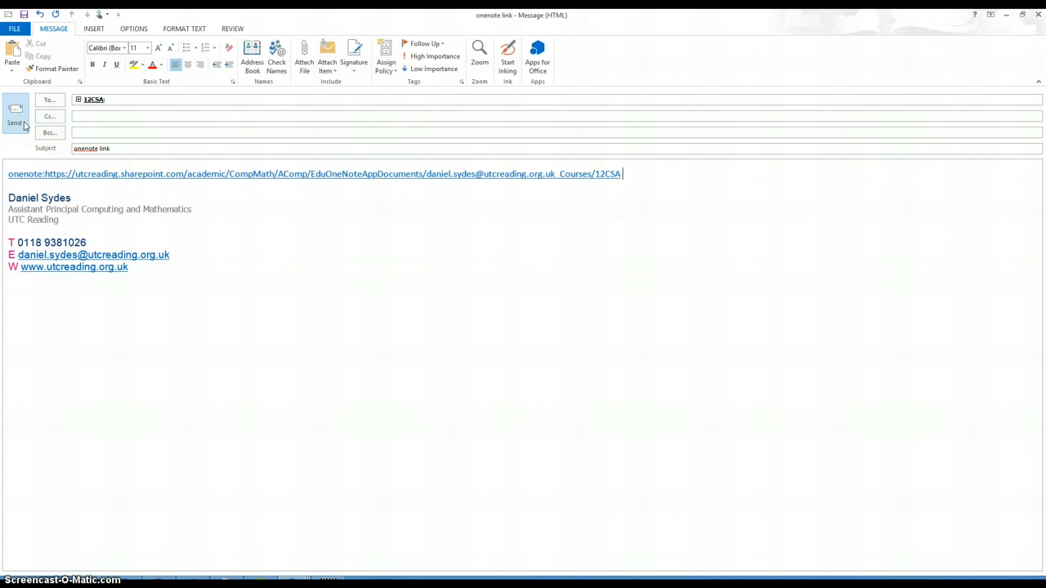
Step: Close the email to the class and discard its changes without saving
{"action": "left_click", "coordinate": [1040, 13]}
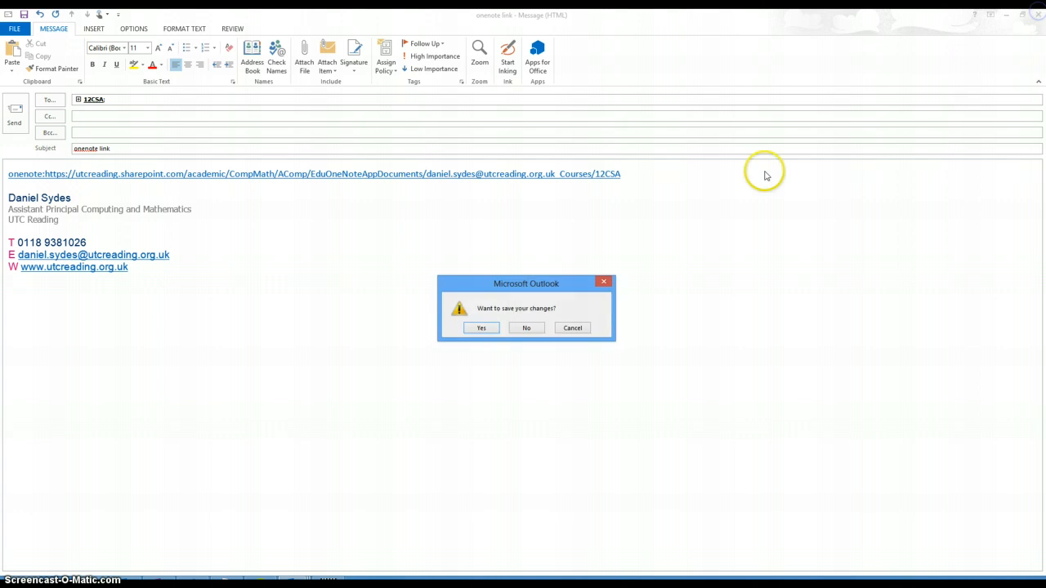
{"action": "left_click", "coordinate": [572, 327]}
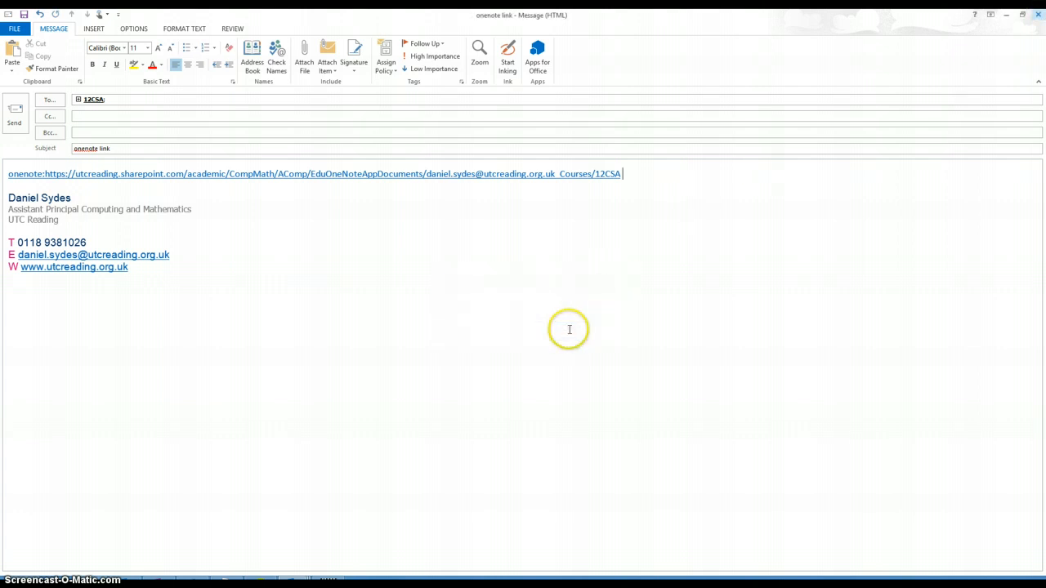
{"action": "left_click", "coordinate": [1040, 14]}
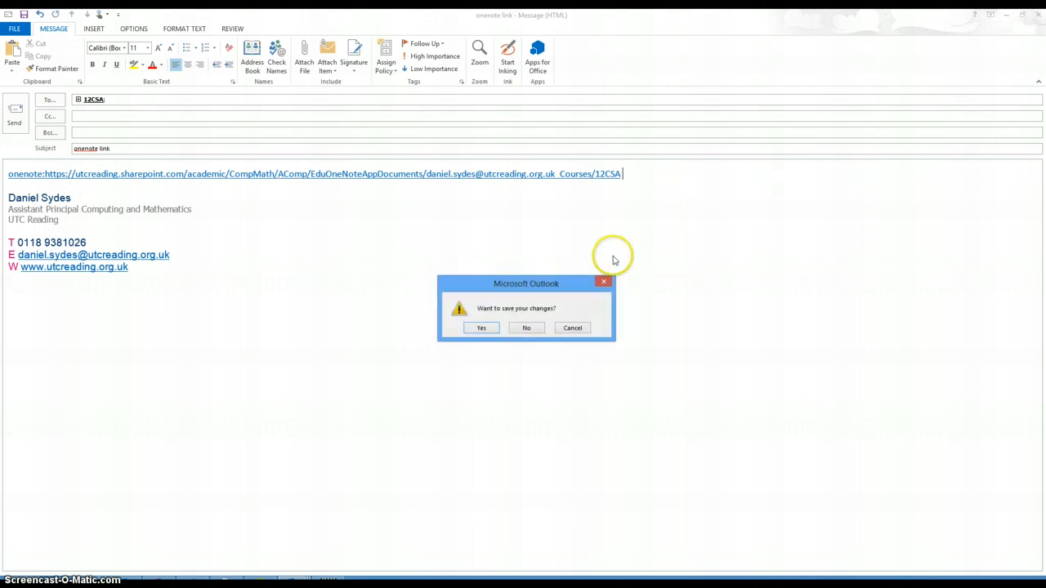
{"action": "left_click", "coordinate": [527, 330]}
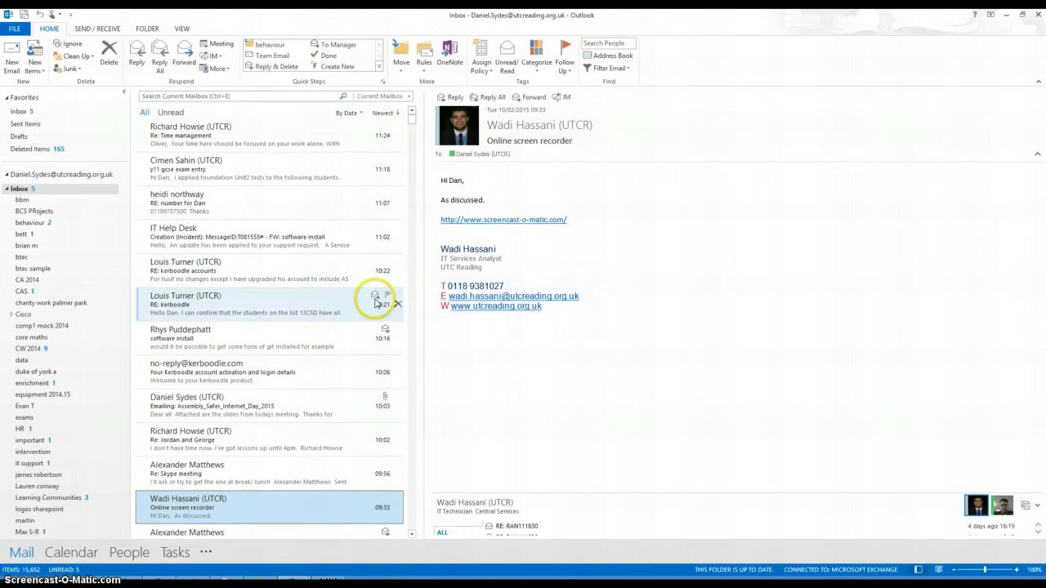
Step: Switch to Internet Explorer, load the copied notebook link in a new tab and allow it to open in desktop OneNote
{"action": "key", "text": "alt+Tab"}
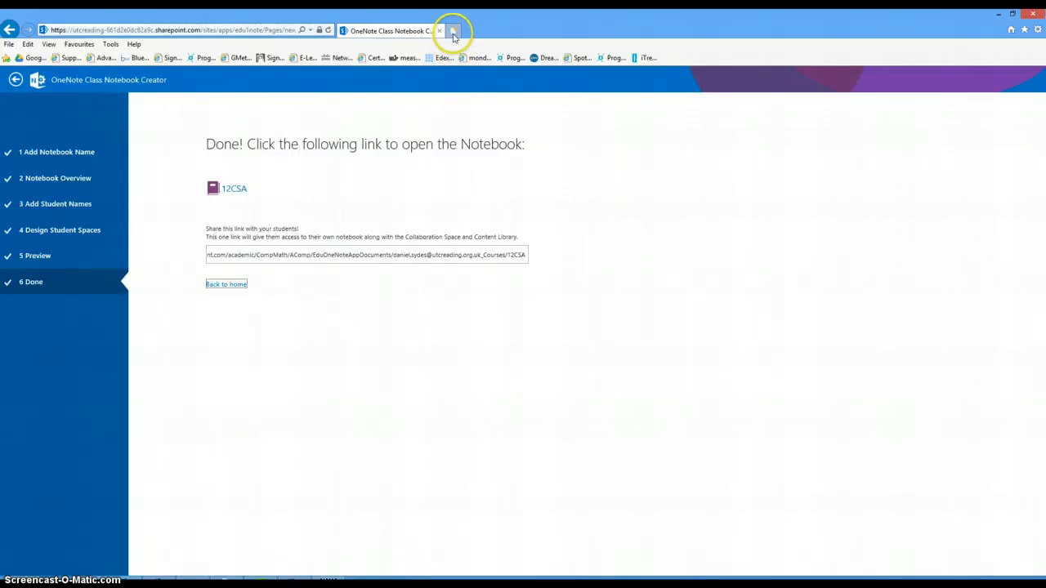
{"action": "left_click", "coordinate": [455, 27]}
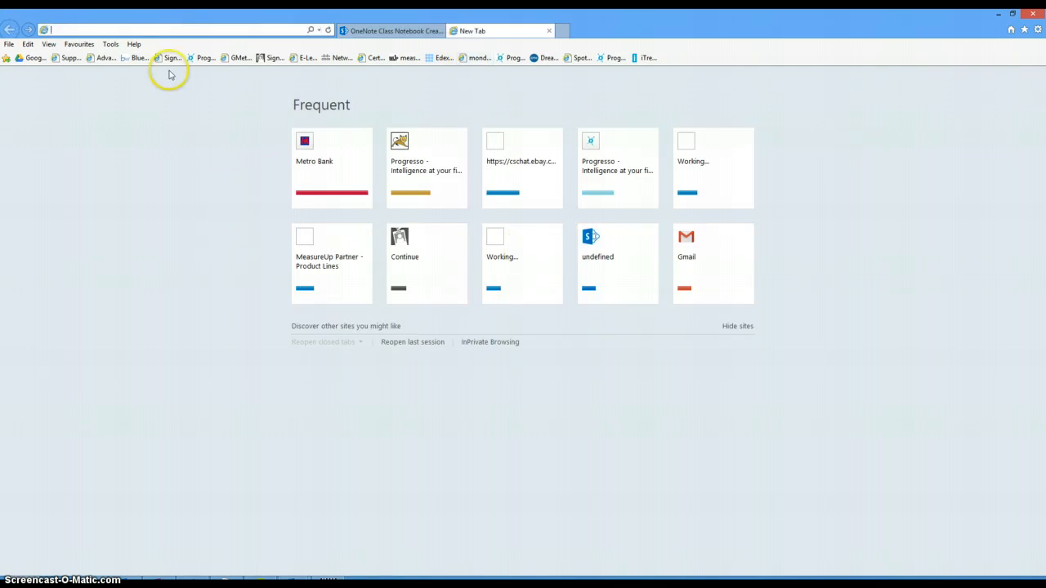
{"action": "key", "text": "ctrl+v"}
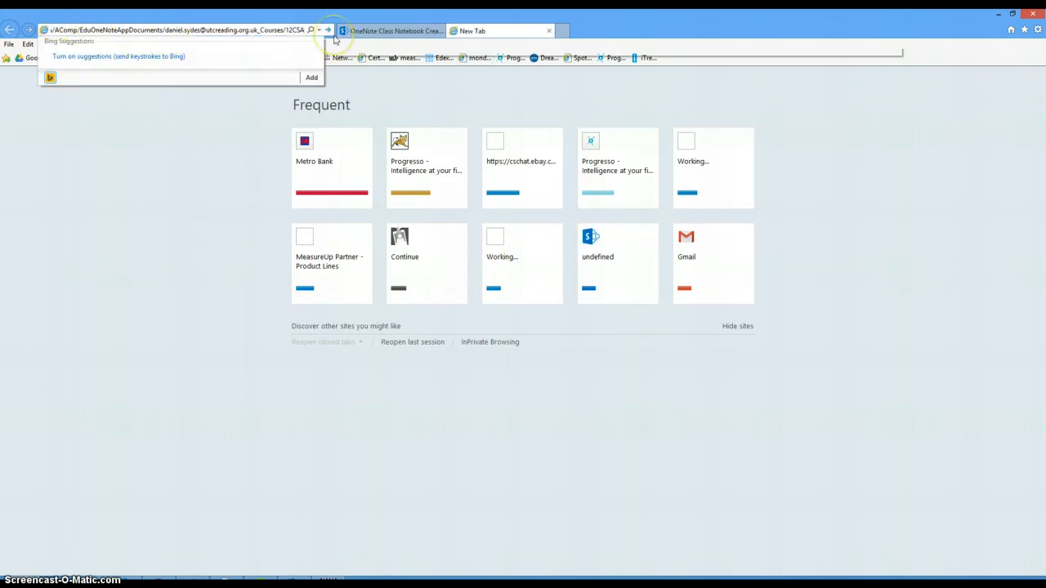
{"action": "left_click", "coordinate": [332, 36]}
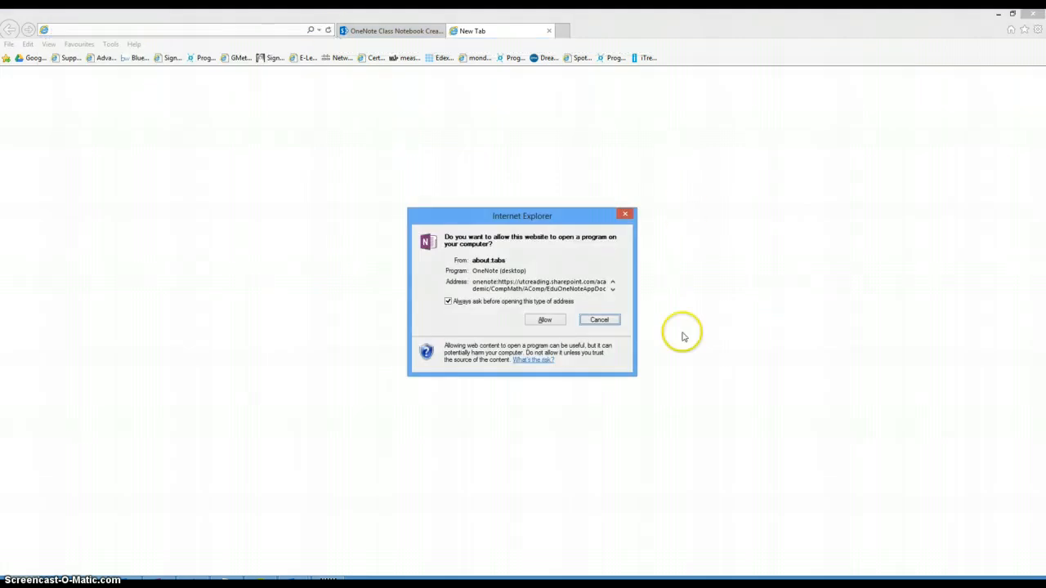
{"action": "left_click", "coordinate": [553, 323]}
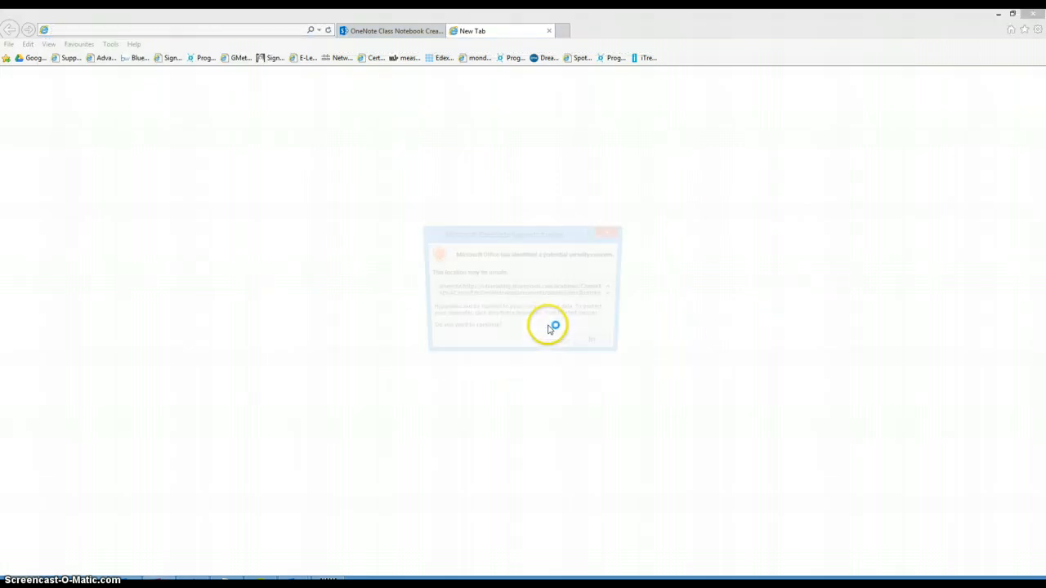
{"action": "left_click", "coordinate": [553, 347]}
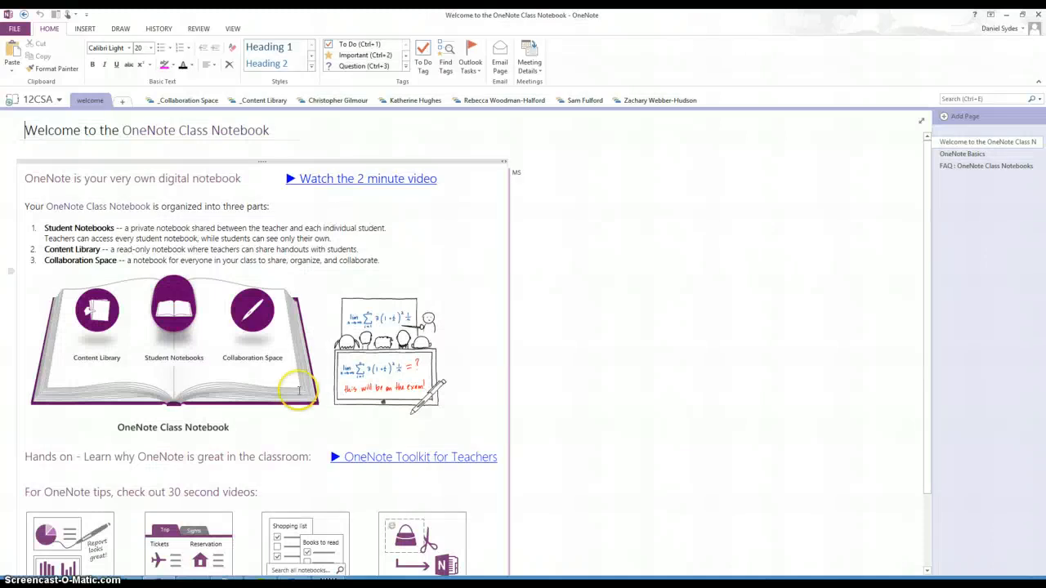
Step: Open the 12CSA notebook's Collaboration Space and add a new section to it
{"action": "scroll", "coordinate": [245, 327], "scroll_direction": "down", "scroll_amount": 3}
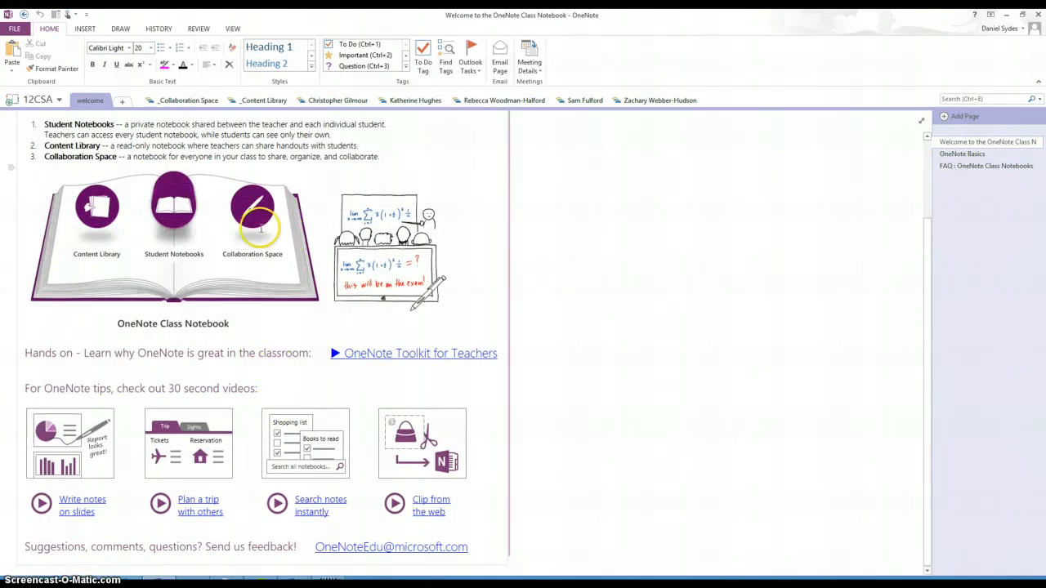
{"action": "scroll", "coordinate": [245, 286], "scroll_direction": "up", "scroll_amount": 2}
{"action": "left_click", "coordinate": [190, 100]}
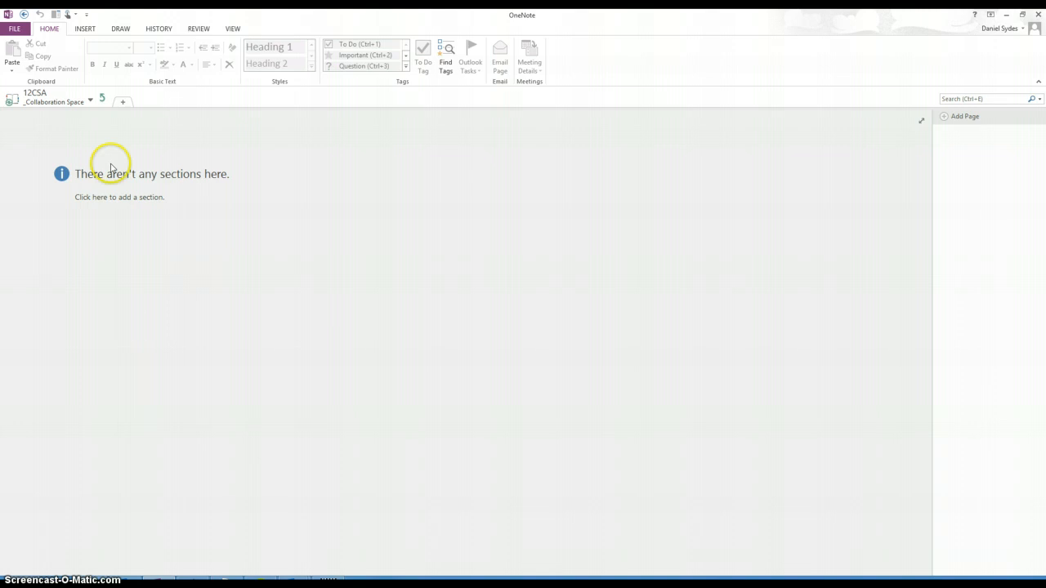
{"action": "left_click", "coordinate": [123, 101]}
{"action": "left_click", "coordinate": [163, 192]}
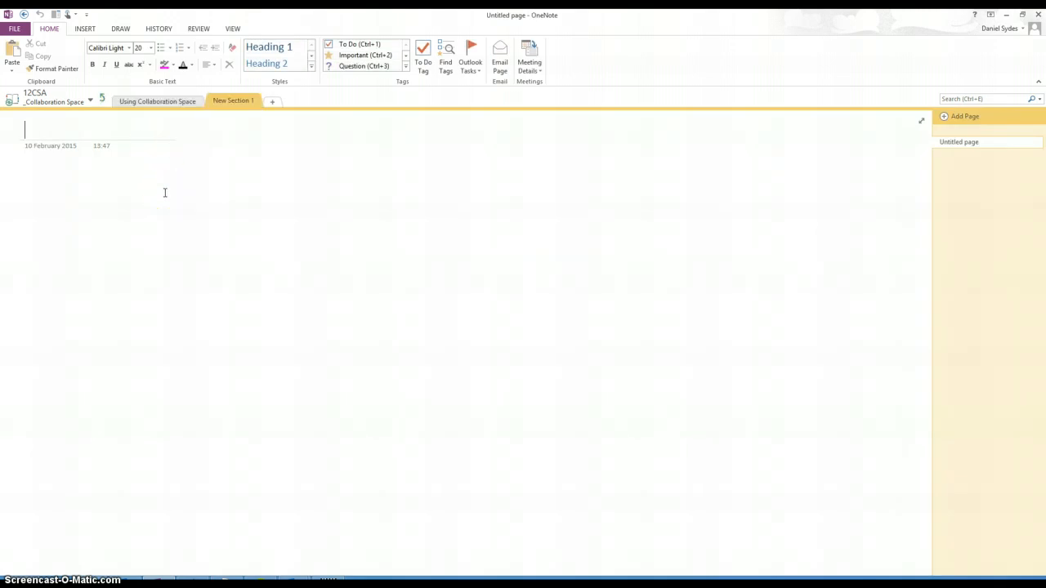
Step: Title the new section's page COMP1, list Coding, Binary and hex in its body, and add another blank page
{"action": "type", "text": "COMP1"}
{"action": "left_click", "coordinate": [85, 202]}
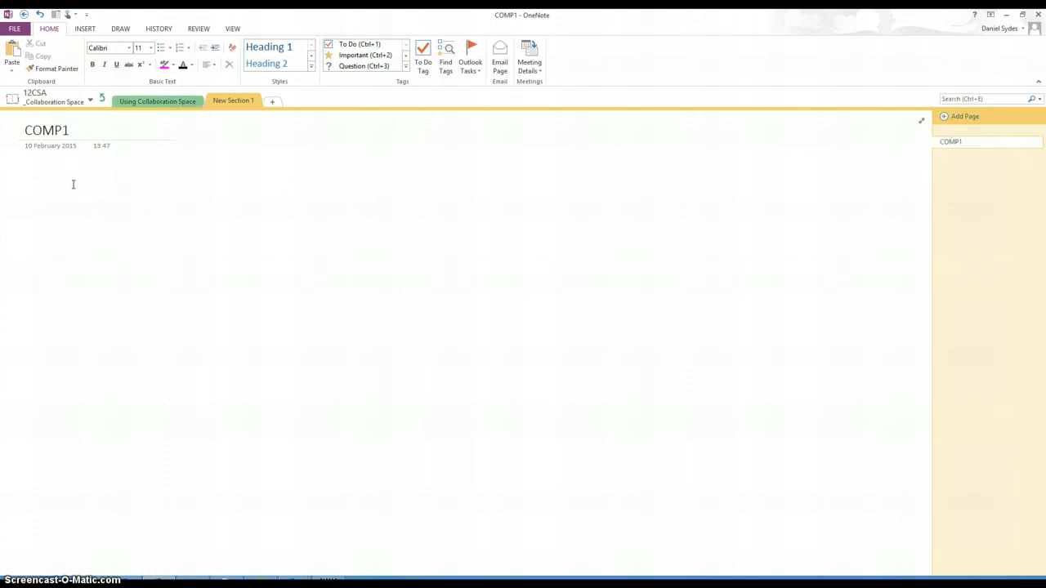
{"action": "type", "text": "coding"}
{"action": "key", "text": "Return"}
{"action": "type", "text": "bina"}
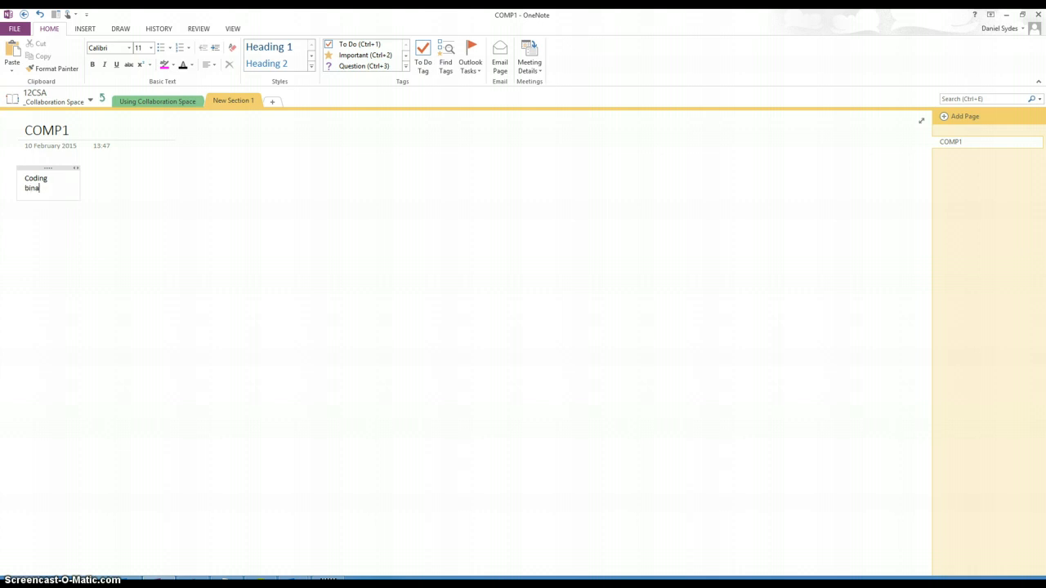
{"action": "type", "text": "ry"}
{"action": "key", "text": "Return"}
{"action": "type", "text": "hex"}
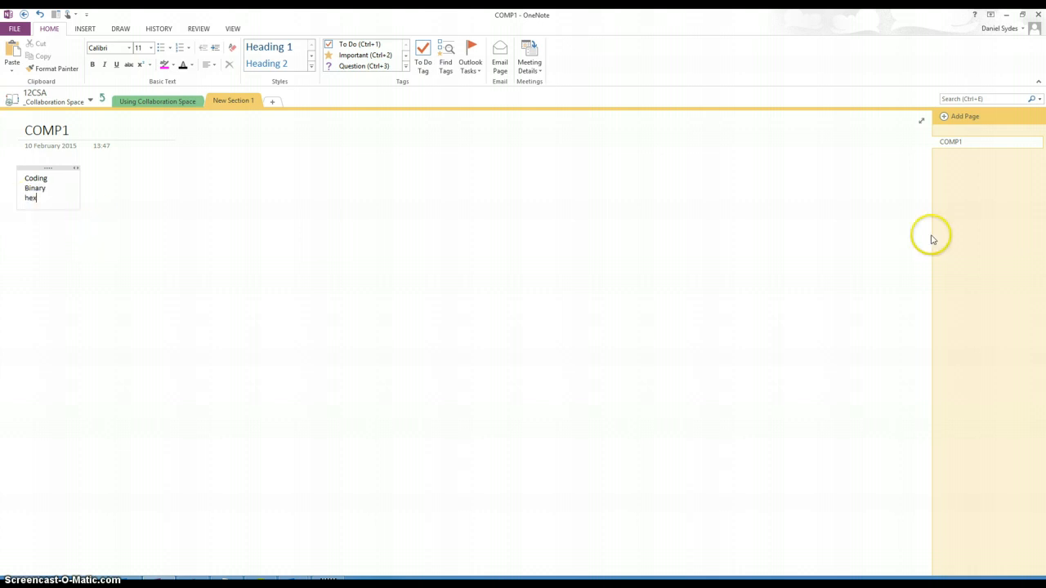
{"action": "left_click", "coordinate": [961, 118]}
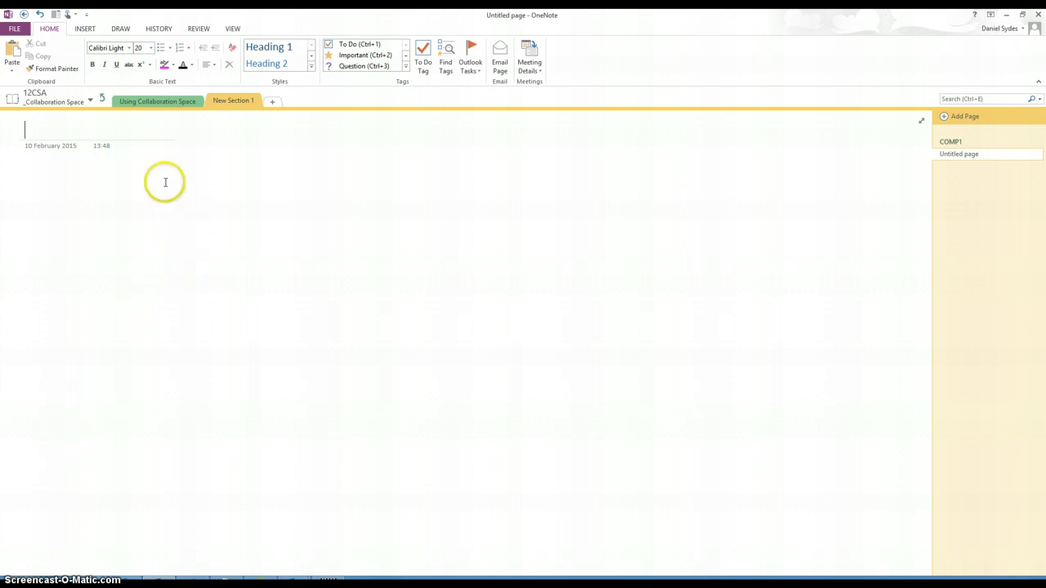
Step: Add a page titled "binary" to the notebook's Content Library and place the cursor in its body
{"action": "left_click", "coordinate": [102, 98]}
{"action": "left_click", "coordinate": [263, 100]}
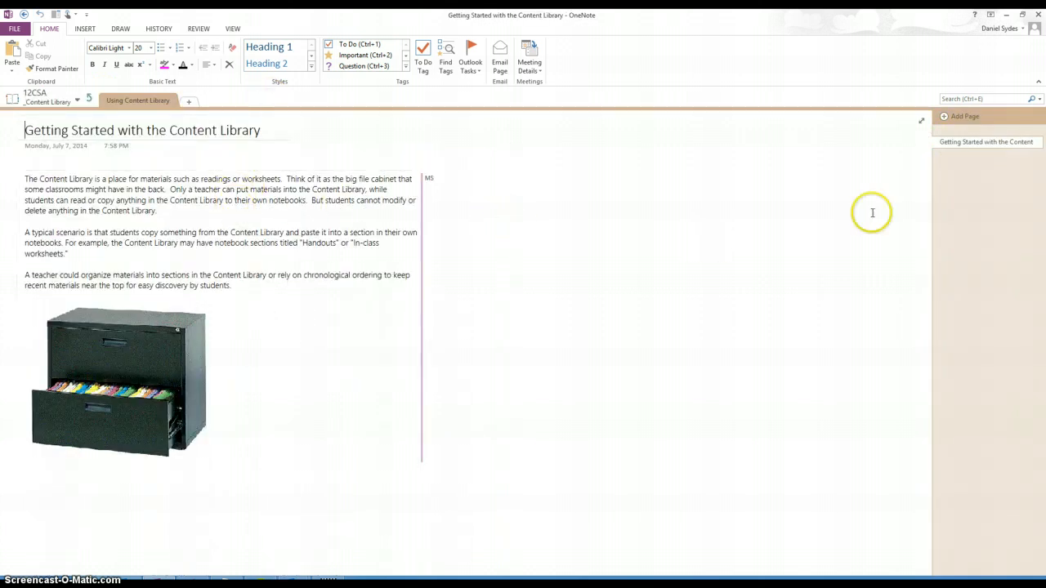
{"action": "left_click", "coordinate": [972, 116]}
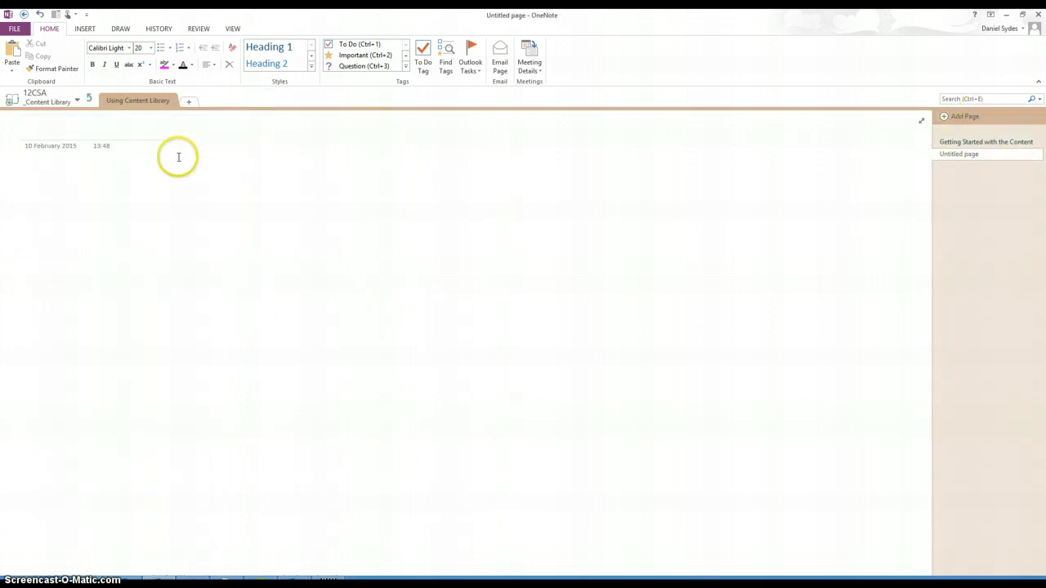
{"action": "type", "text": "binary"}
{"action": "left_click", "coordinate": [124, 221]}
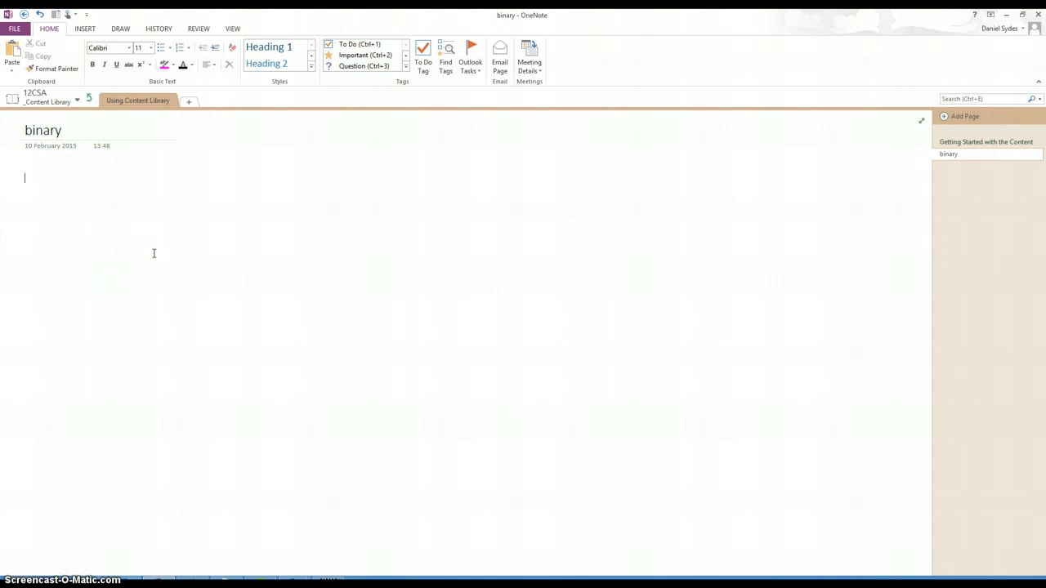
Step: Attach the Word document AQA-Contractor-Starter-Checklist-GQD-version-270314 from the Documents folder to the binary page as a file
{"action": "key", "text": "alt+Tab"}
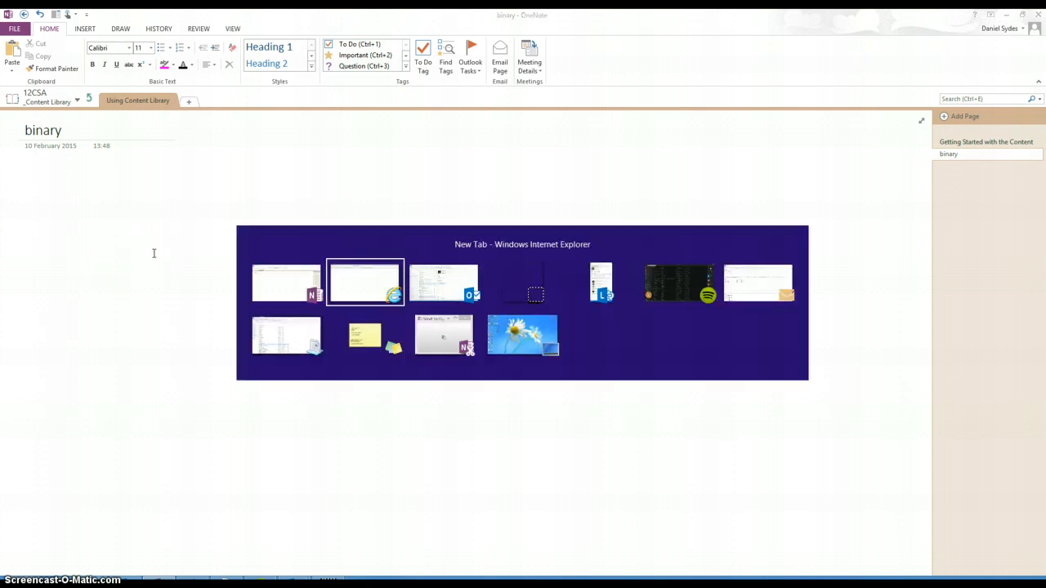
{"action": "key", "text": "alt+Tab"}
{"action": "key", "text": "alt+Tab"}
{"action": "key", "text": "alt+Tab"}
{"action": "key", "text": "alt+Tab"}
{"action": "key", "text": "alt+Tab"}
{"action": "key", "text": "alt+Tab"}
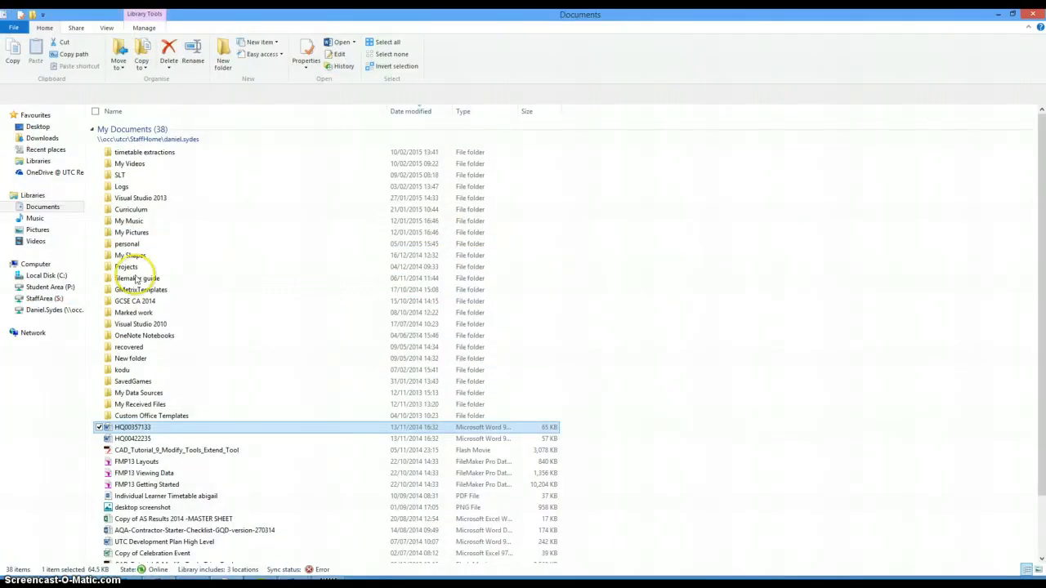
{"action": "left_click", "coordinate": [160, 543]}
{"action": "left_click", "coordinate": [175, 531]}
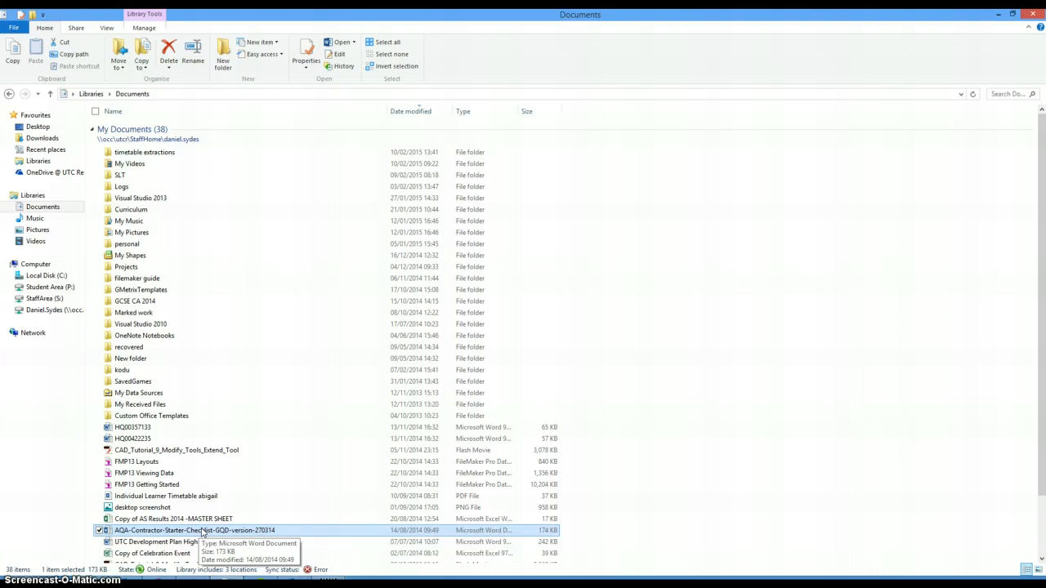
{"action": "left_click_drag", "start_coordinate": [203, 533], "coordinate": [93, 224]}
{"action": "key", "text": "alt+Tab"}
{"action": "key", "text": "alt+Tab"}
{"action": "left_click", "coordinate": [487, 280]}
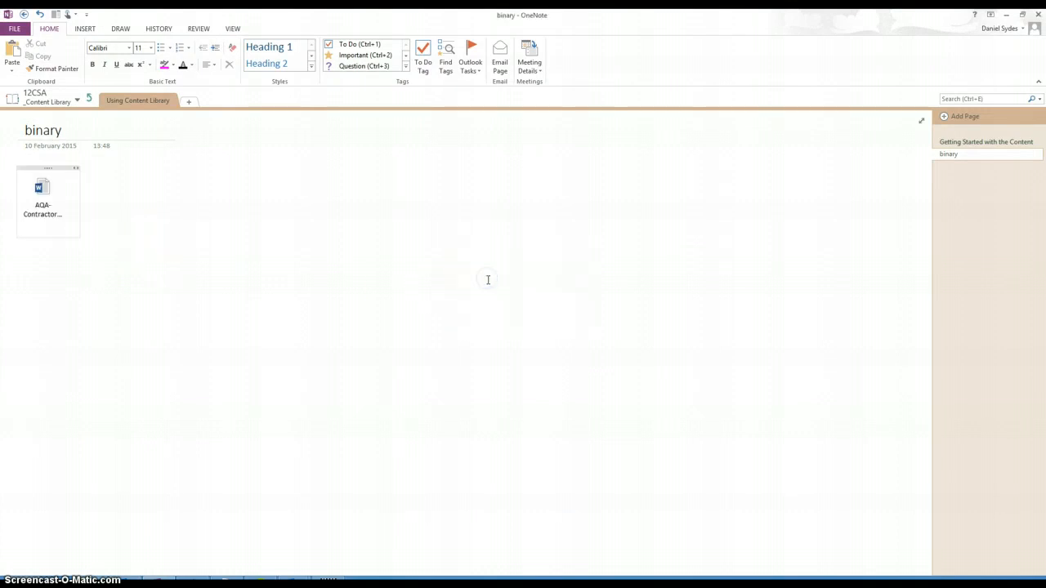
Step: Delete the attached Word document from the binary page
{"action": "left_click", "coordinate": [47, 204]}
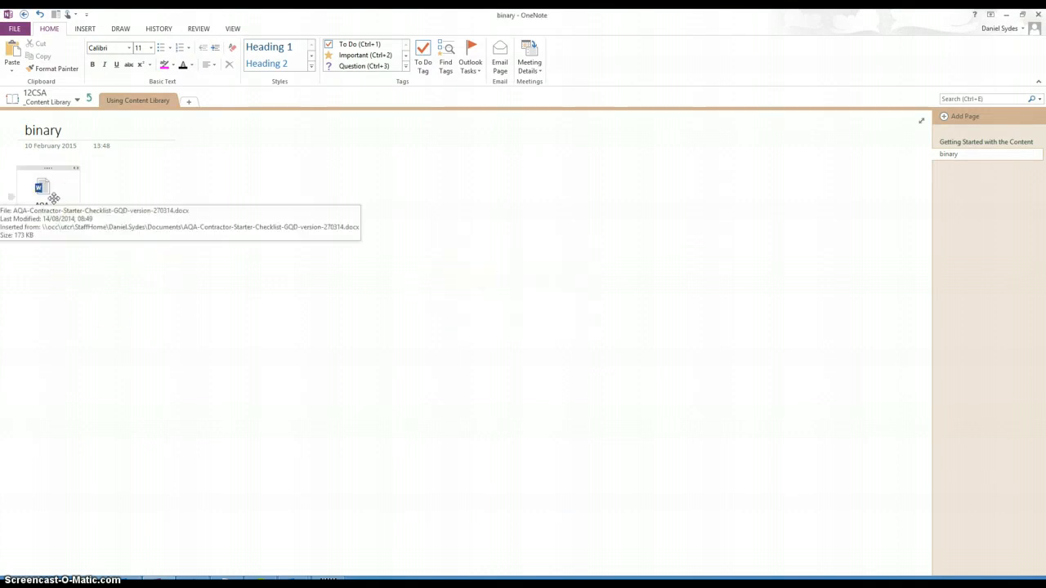
{"action": "left_click", "coordinate": [54, 198]}
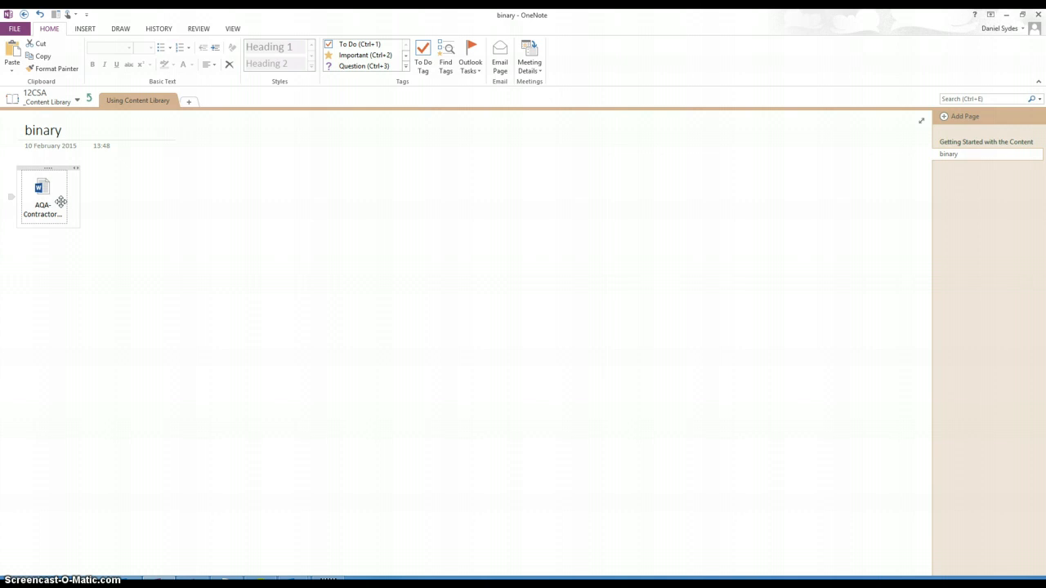
{"action": "key", "text": "Delete"}
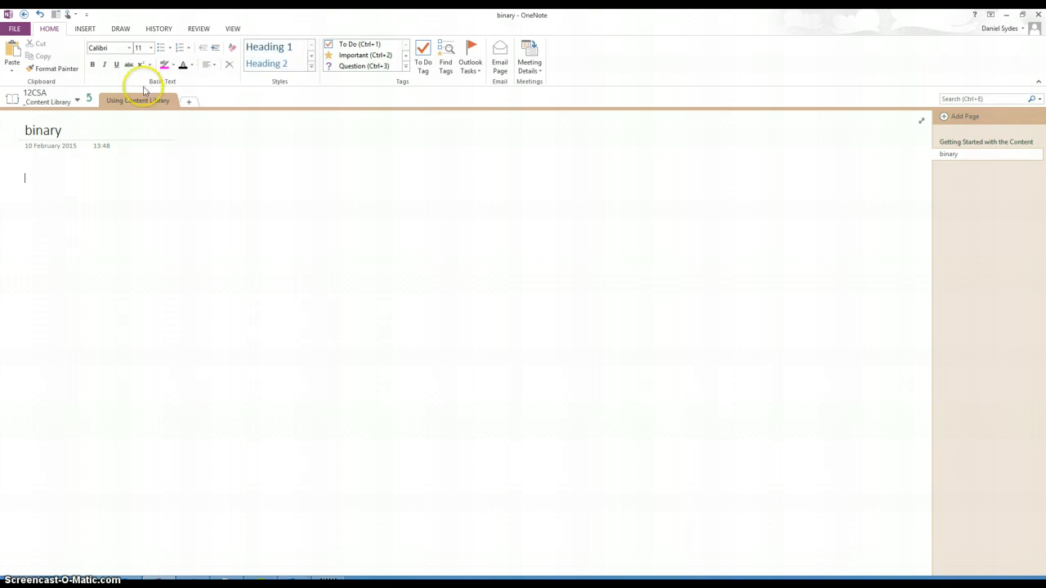
Step: Return to the notebook's main level and open the Class Notes page in the last listed student's private space
{"action": "left_click", "coordinate": [84, 99]}
{"action": "left_click", "coordinate": [87, 98]}
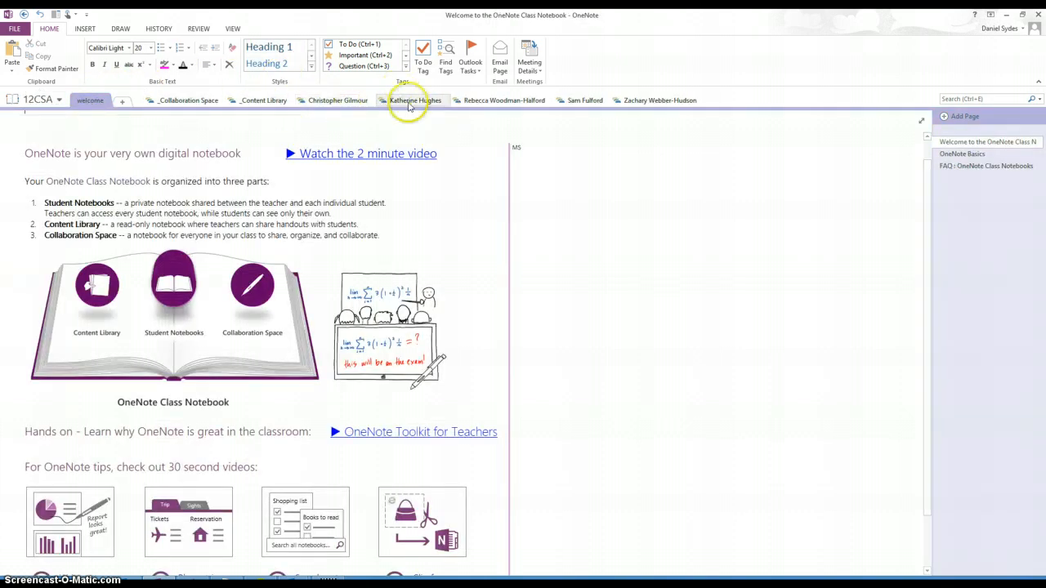
{"action": "left_click", "coordinate": [658, 100]}
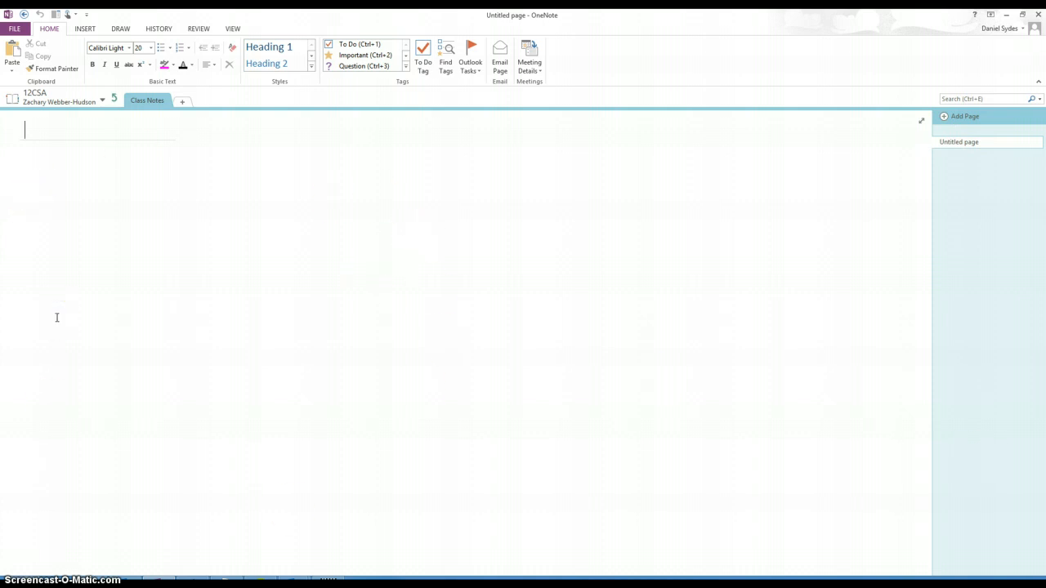
{"action": "left_click", "coordinate": [76, 195]}
{"action": "left_click", "coordinate": [89, 193]}
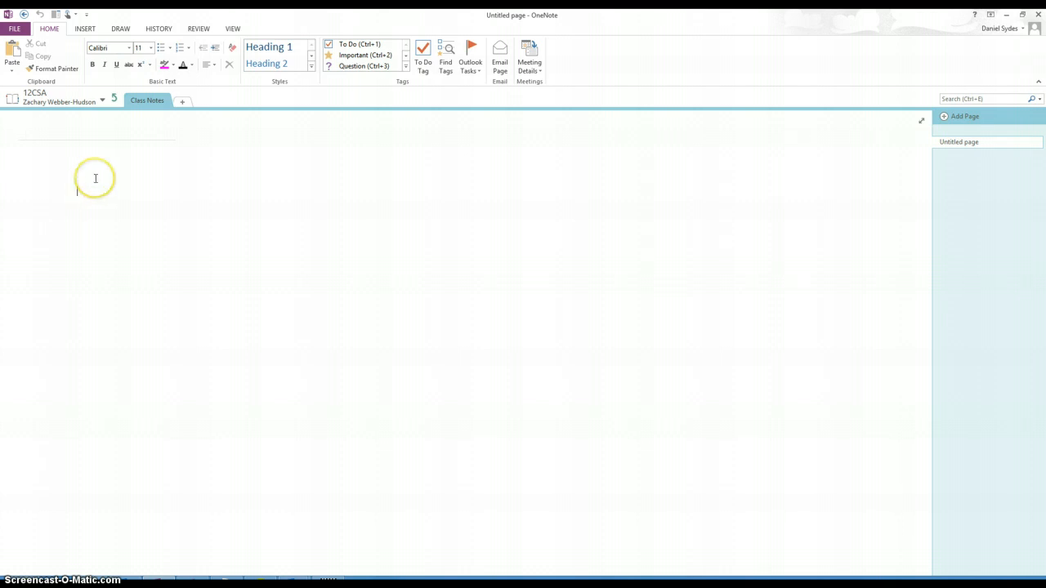
Step: Add the note "hsdfjhjhsdfv" to the student's page and record a short audio clip beneath it
{"action": "left_click", "coordinate": [91, 29]}
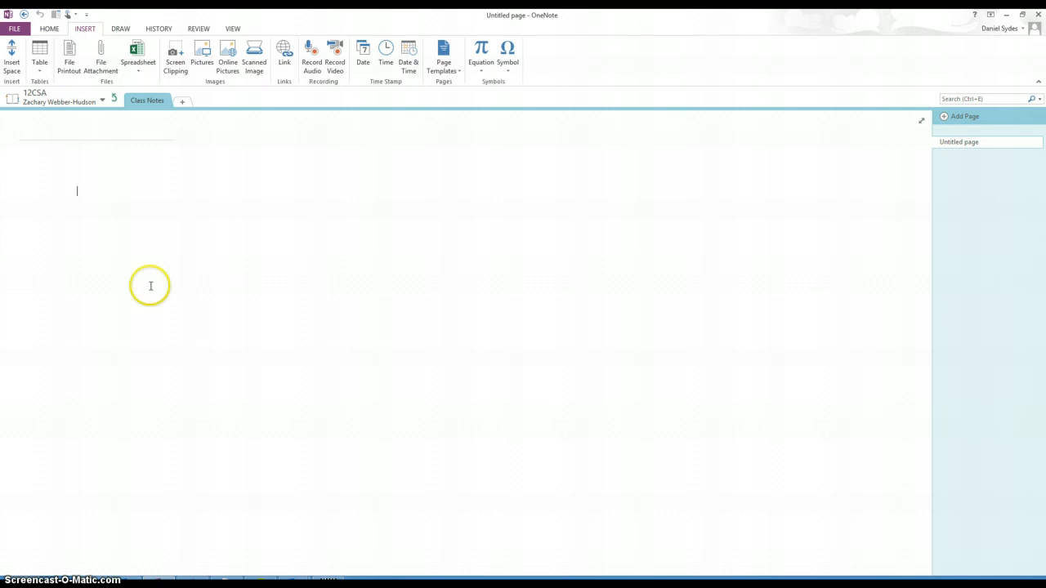
{"action": "left_click", "coordinate": [119, 199]}
{"action": "type", "text": "hsdfjhjhsdfv"}
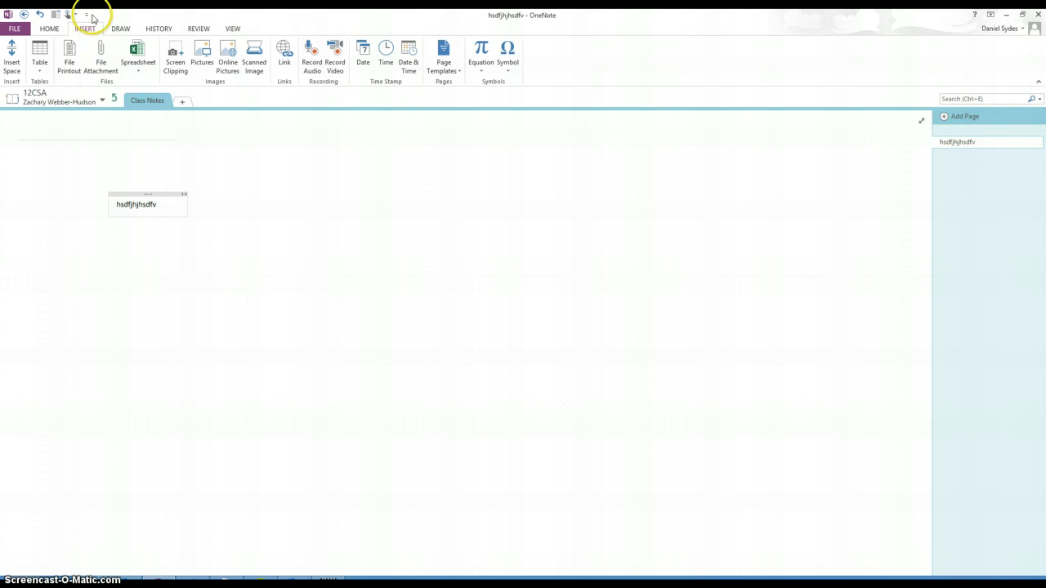
{"action": "left_click", "coordinate": [317, 50]}
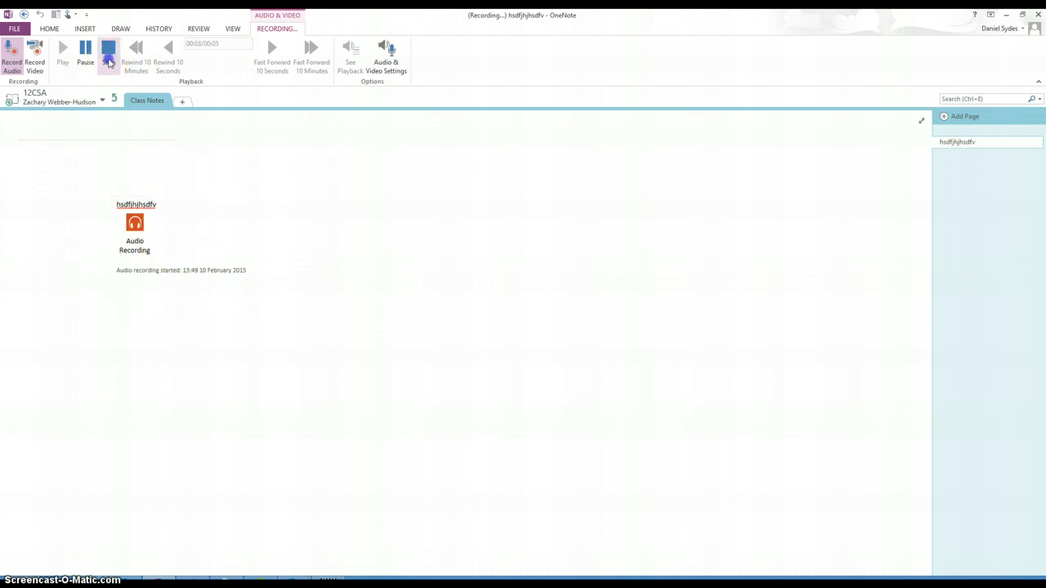
{"action": "left_click", "coordinate": [109, 63]}
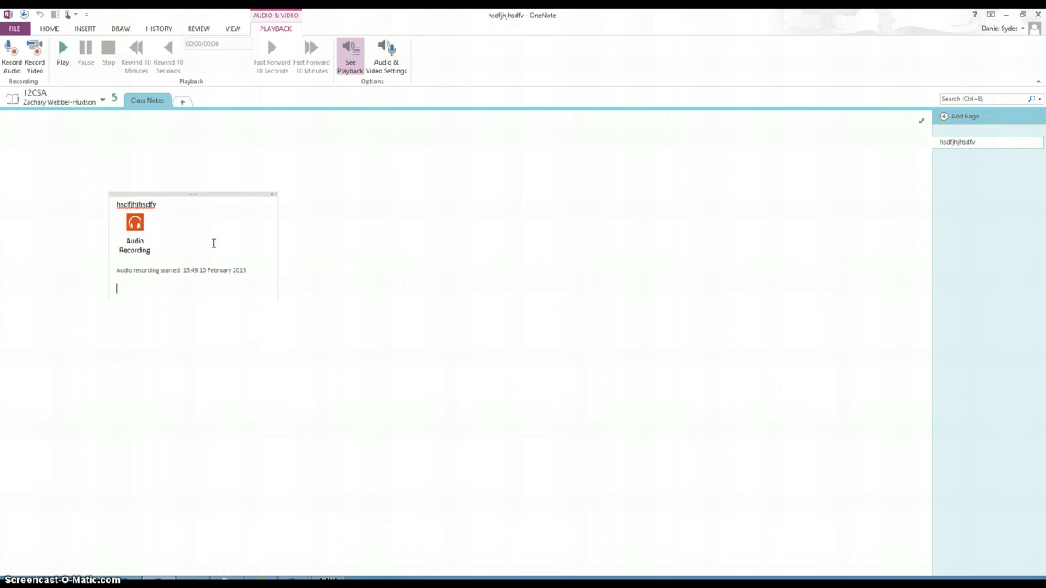
Step: Delete the note and audio recording from the student's page and return to the notebook's welcome page
{"action": "left_click_drag", "start_coordinate": [257, 264], "coordinate": [119, 206]}
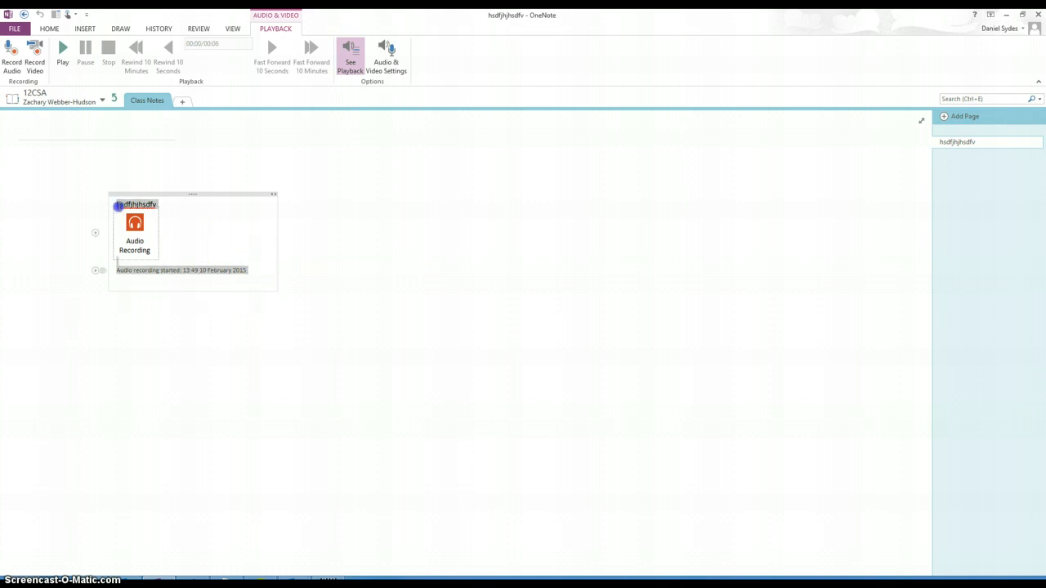
{"action": "key", "text": "Delete"}
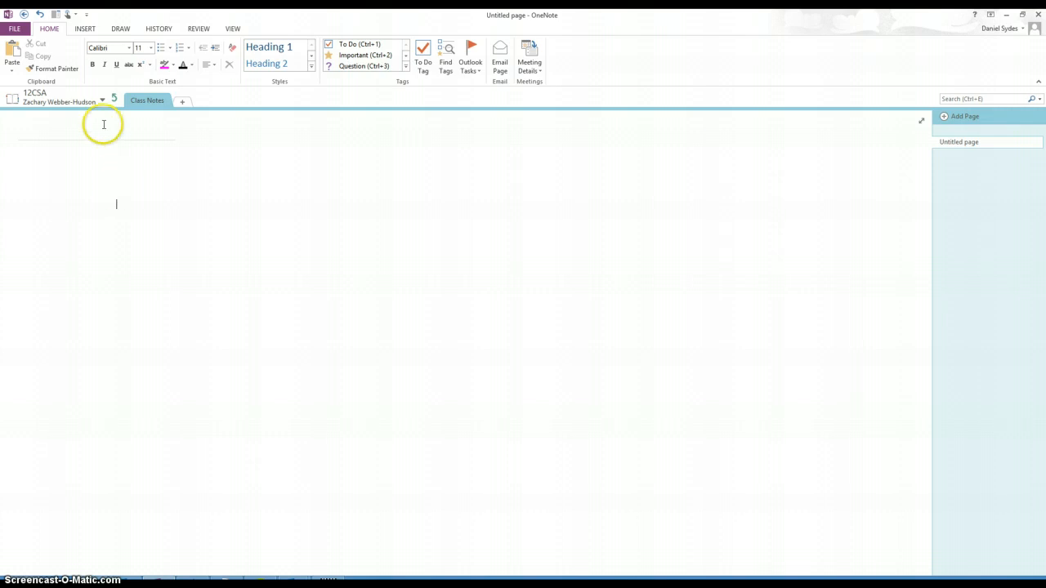
{"action": "left_click", "coordinate": [112, 99]}
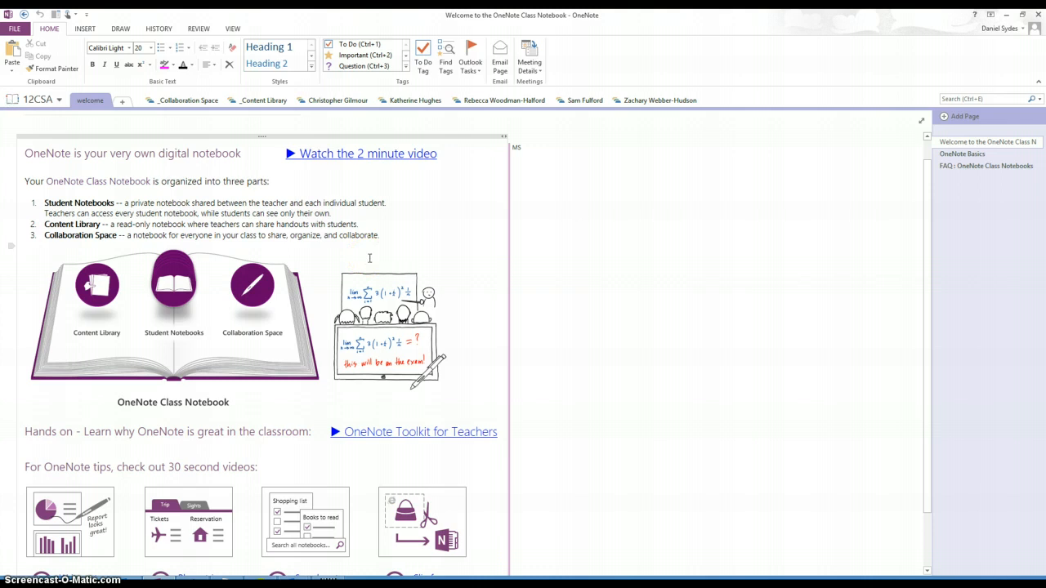
{"action": "left_click", "coordinate": [372, 254]}
{"action": "left_click", "coordinate": [372, 250]}
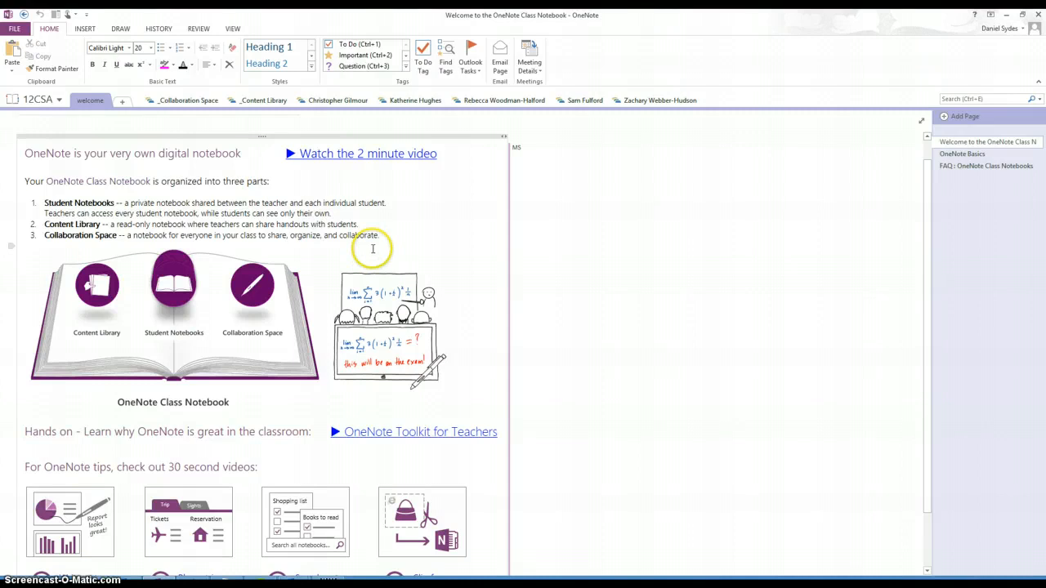